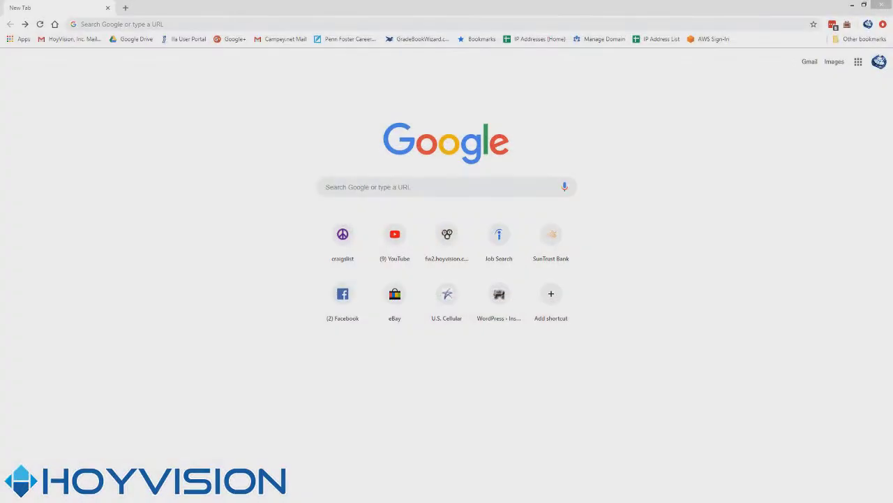
{"action": "left_click", "coordinate": [183, 24]}
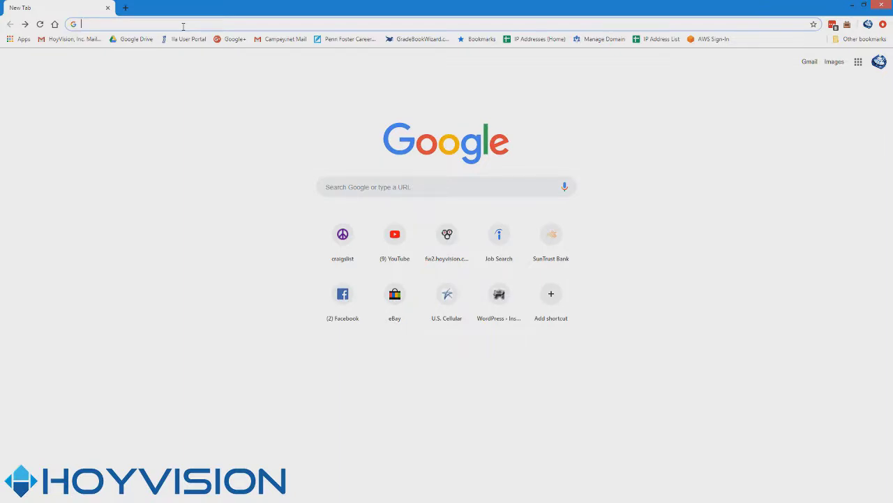
{"action": "left_click", "coordinate": [222, 439]}
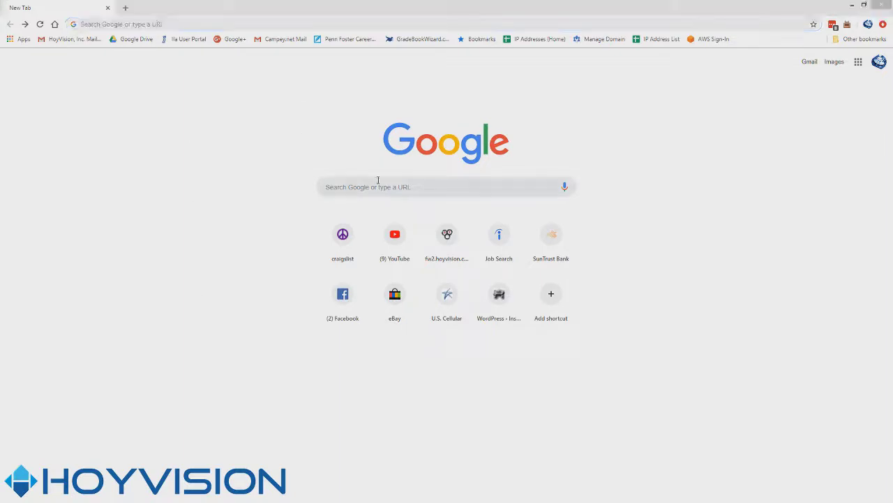
{"action": "left_click", "coordinate": [229, 21]}
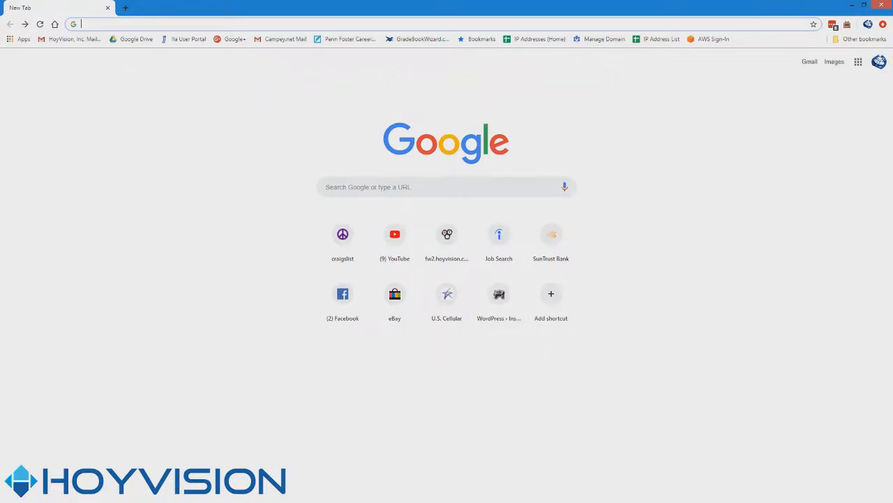
Search Google for "winvice download".
{"action": "left_click", "coordinate": [364, 184]}
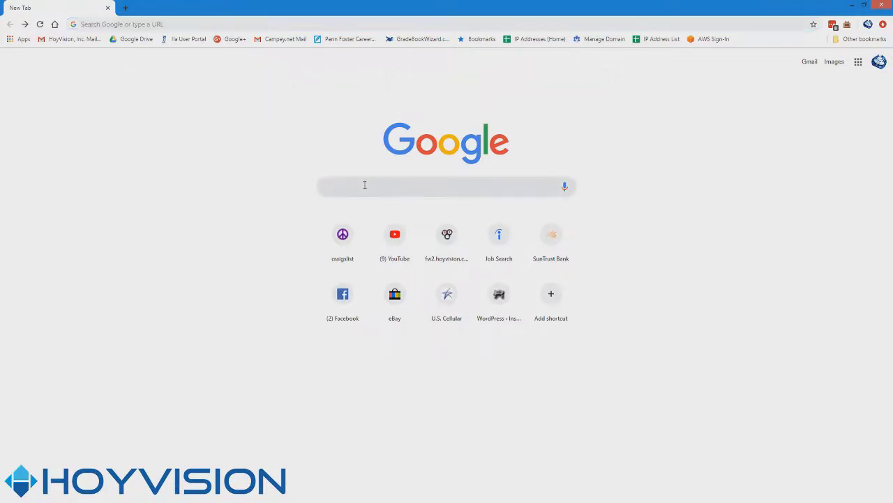
{"action": "type", "text": "winv"}
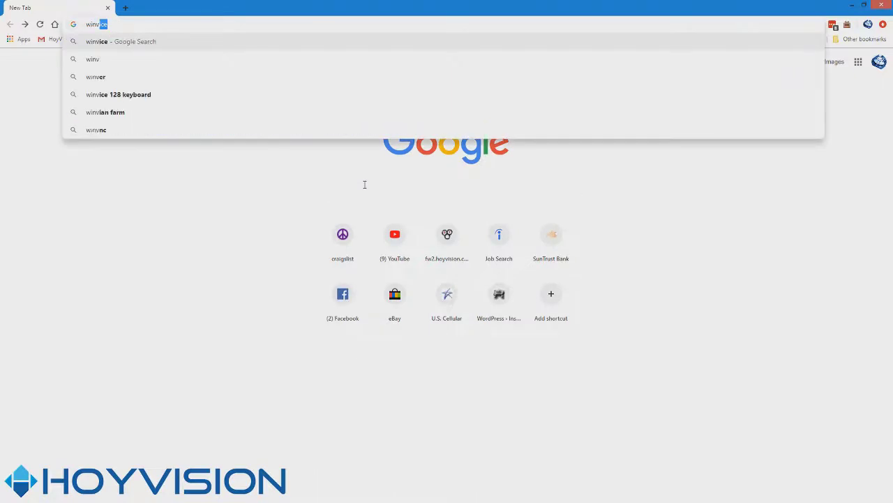
{"action": "type", "text": "ice download"}
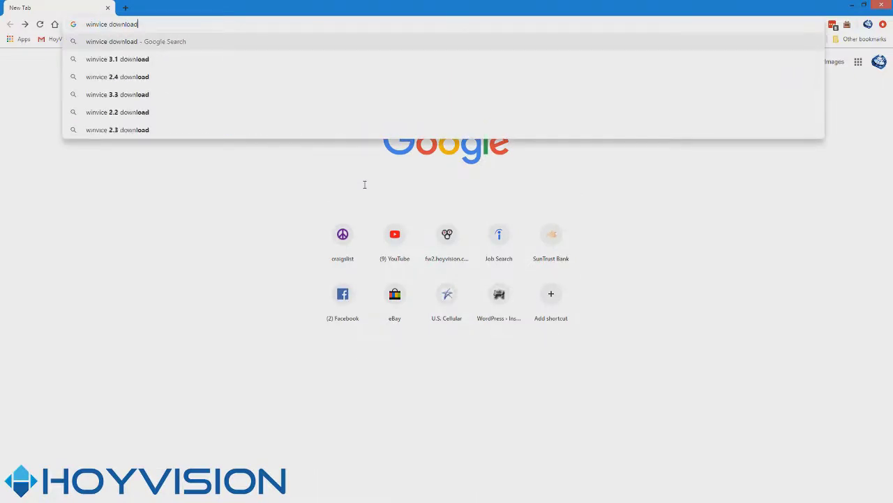
{"action": "key", "text": "Return"}
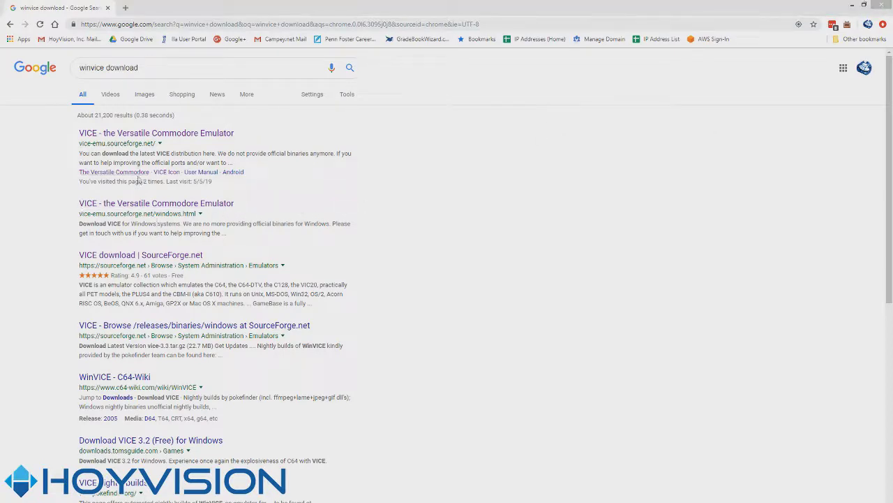
Open the VICE - the Versatile Commodore Emulator site from the results and go to its download page for Windows binaries.
{"action": "left_click", "coordinate": [215, 133]}
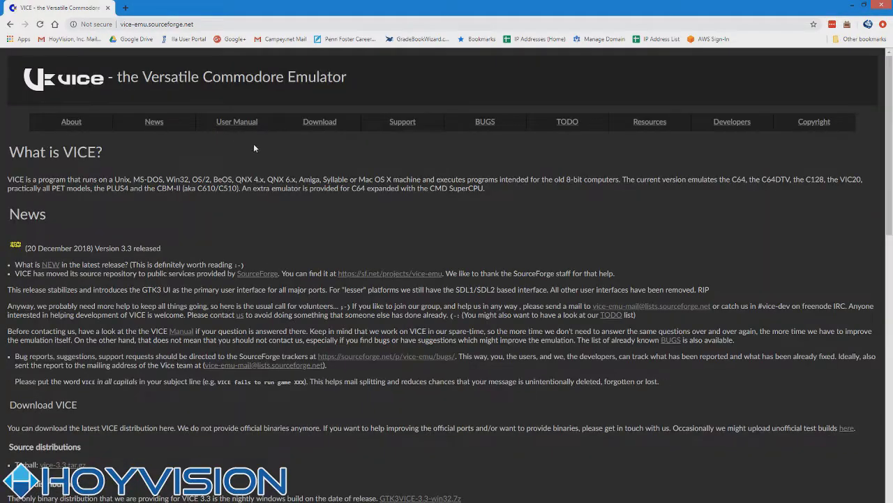
{"action": "left_click", "coordinate": [319, 127]}
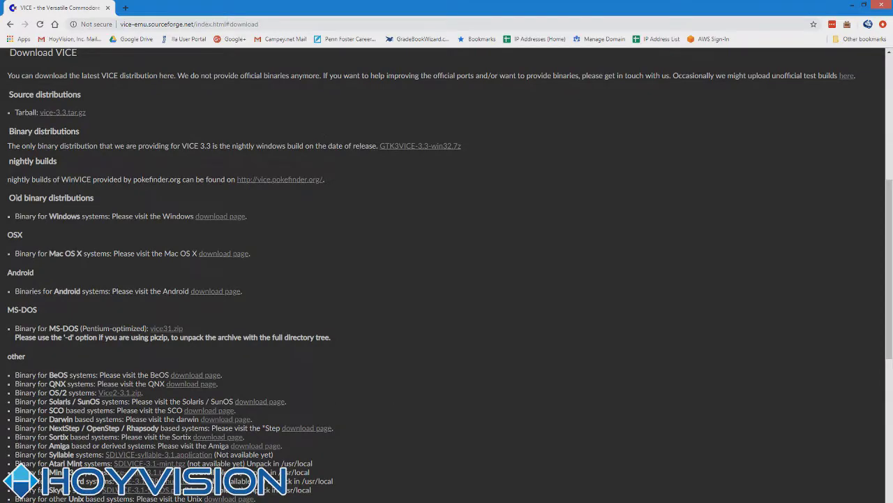
{"action": "left_click_drag", "start_coordinate": [14, 197], "coordinate": [148, 216]}
{"action": "left_click", "coordinate": [217, 215]}
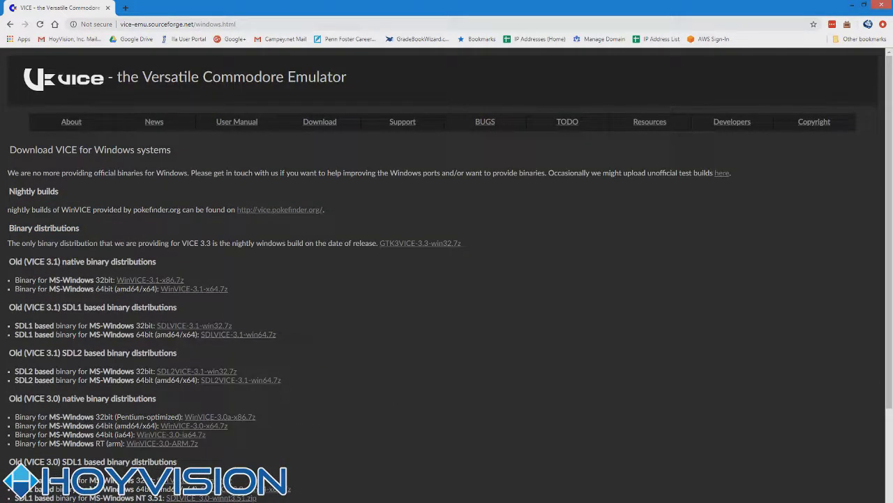
Download the 64-bit native build WinVICE-3.1-x64.7z into the C: Temp\INCOMING\vice folder and show the file in its folder.
{"action": "left_click_drag", "start_coordinate": [2, 230], "coordinate": [447, 252]}
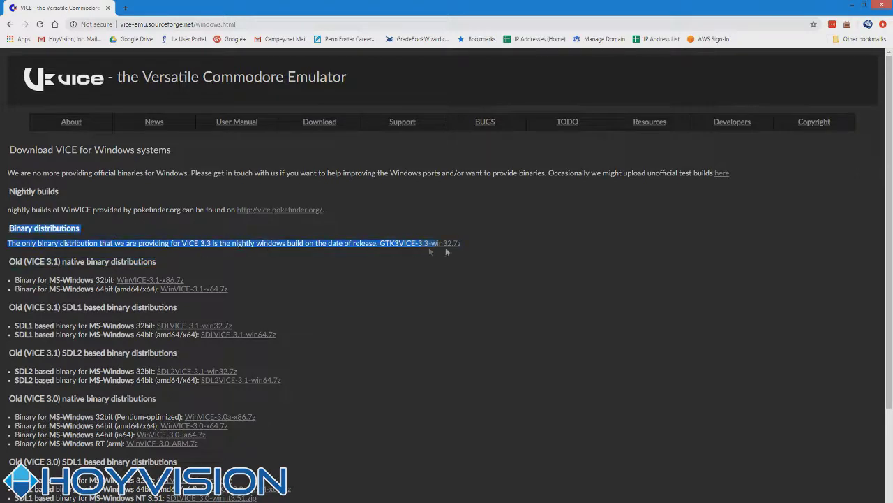
{"action": "left_click", "coordinate": [500, 244]}
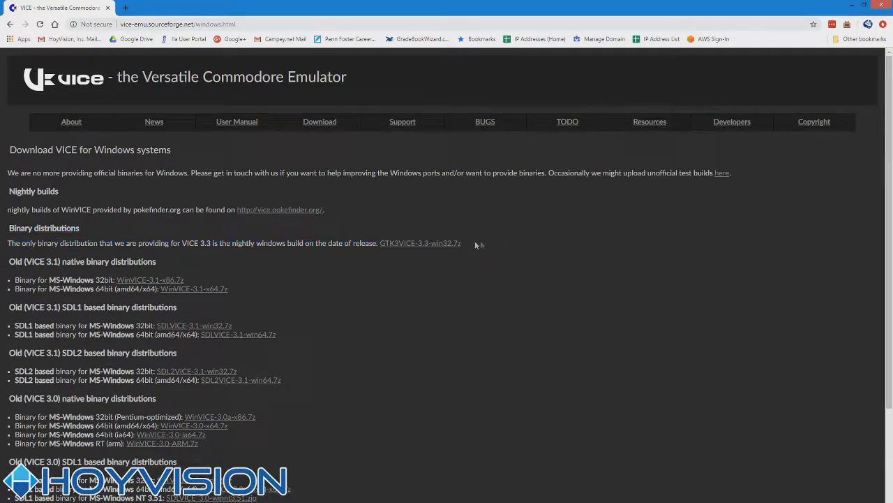
{"action": "left_click", "coordinate": [197, 291]}
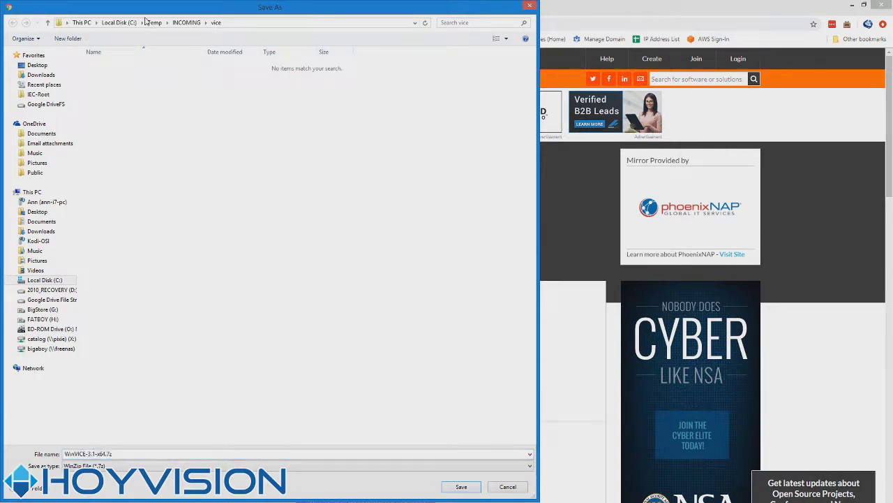
{"action": "left_click", "coordinate": [462, 488]}
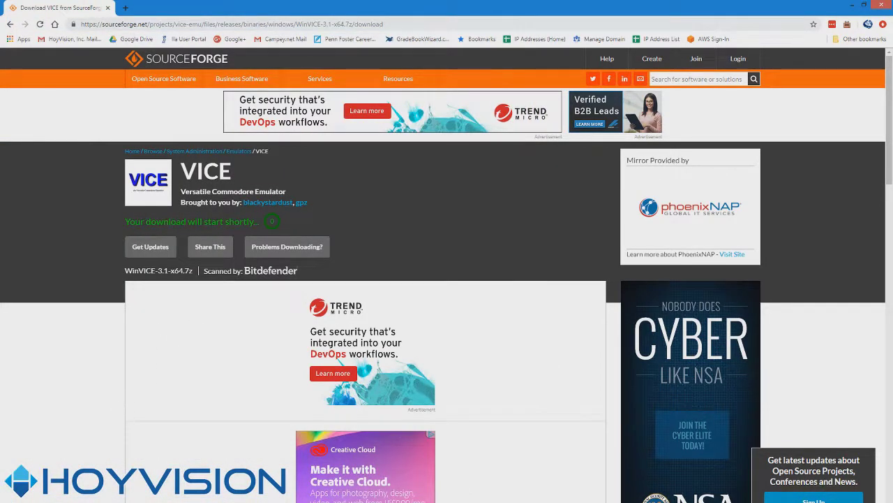
{"action": "right_click", "coordinate": [104, 487]}
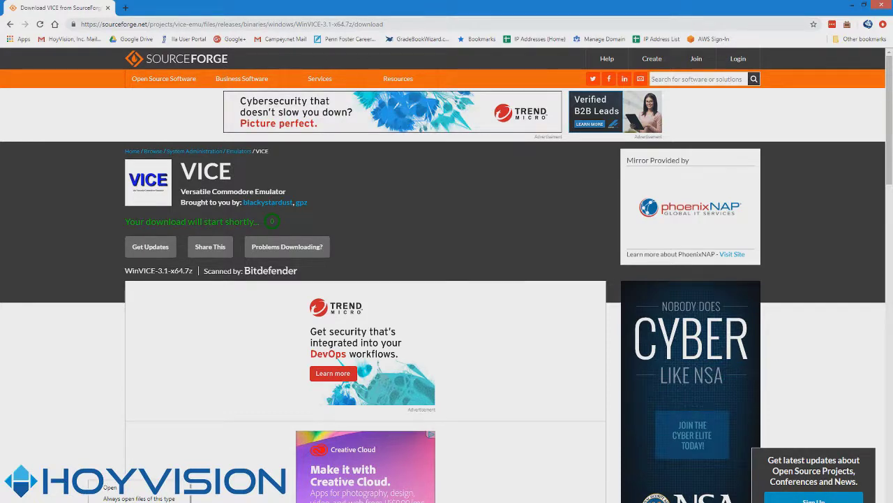
{"action": "left_click", "coordinate": [122, 501]}
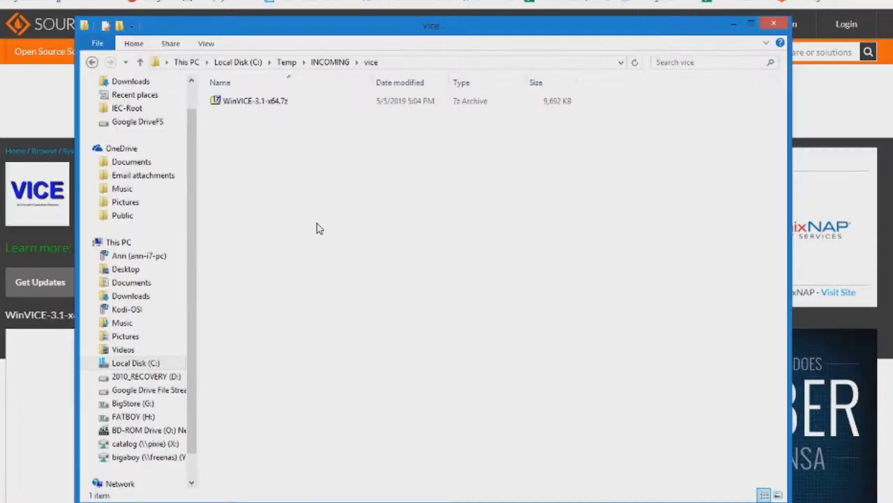
Extract the WinVICE-3.1-x64.7z archive into the current folder with 7-Zip.
{"action": "left_click", "coordinate": [253, 102]}
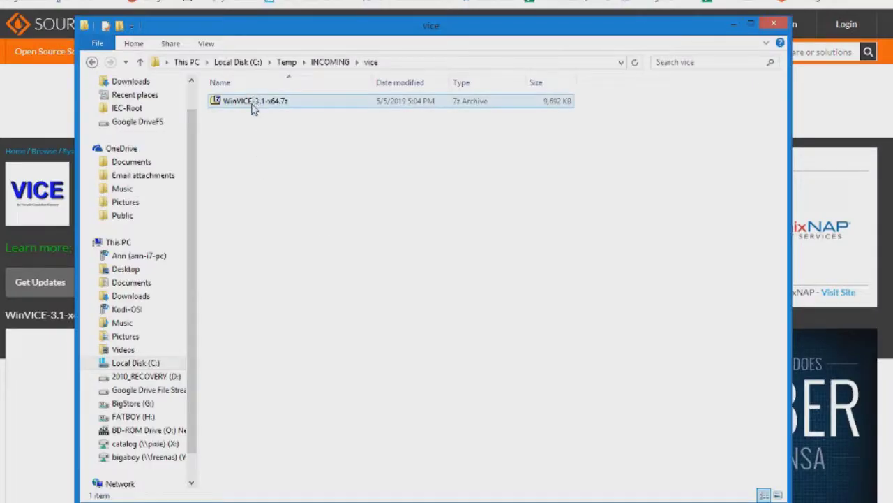
{"action": "right_click", "coordinate": [273, 104]}
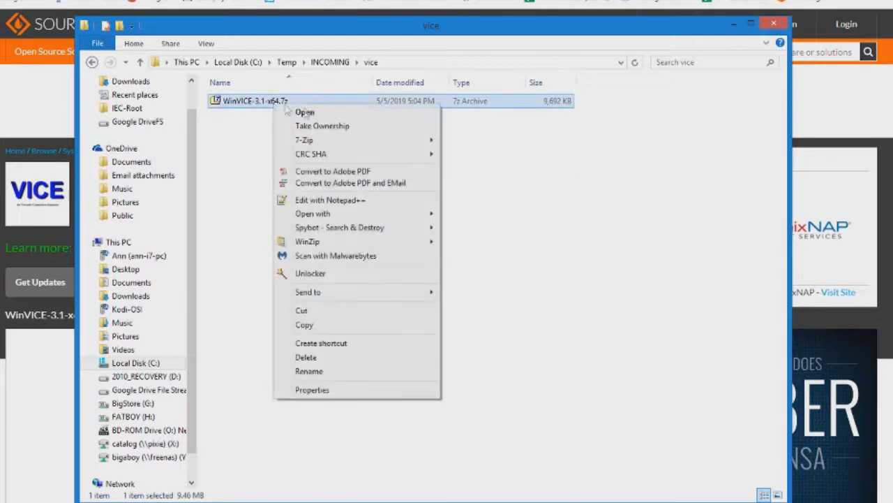
{"action": "left_click", "coordinate": [245, 138]}
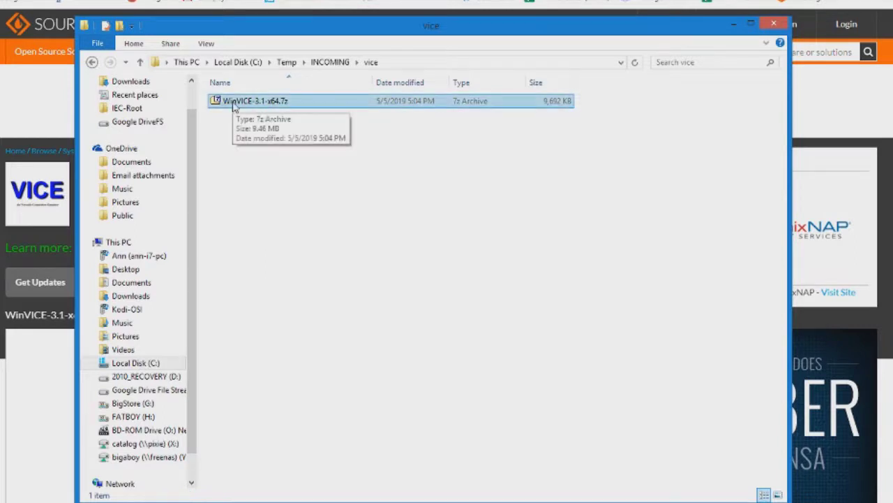
{"action": "right_click", "coordinate": [313, 187]}
{"action": "left_click", "coordinate": [237, 120]}
{"action": "left_click", "coordinate": [239, 104]}
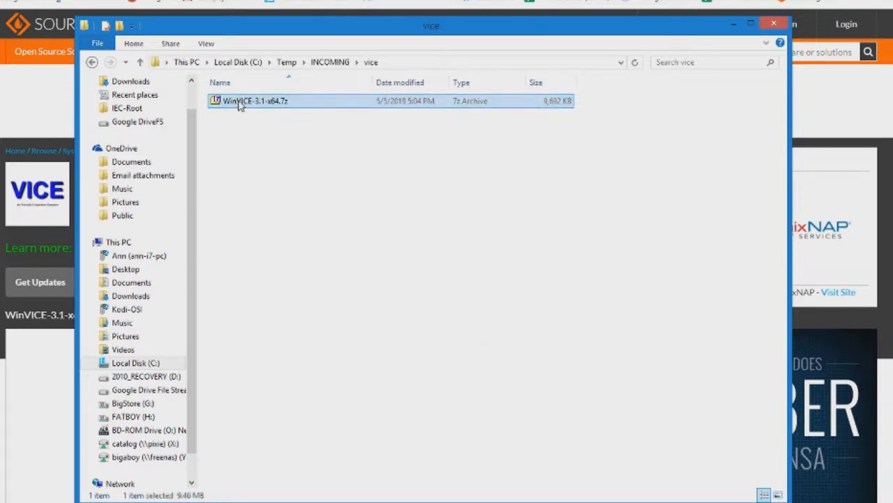
{"action": "right_click", "coordinate": [240, 104]}
{"action": "mouse_move", "coordinate": [393, 138]}
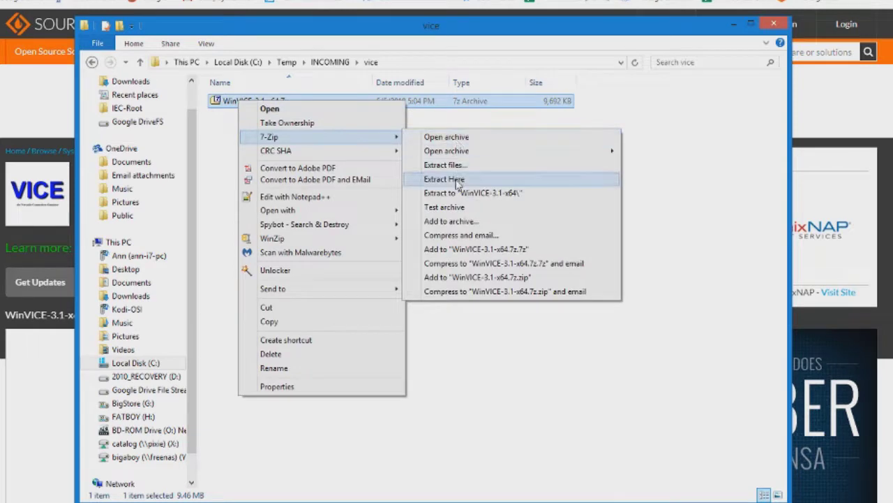
{"action": "left_click", "coordinate": [452, 179]}
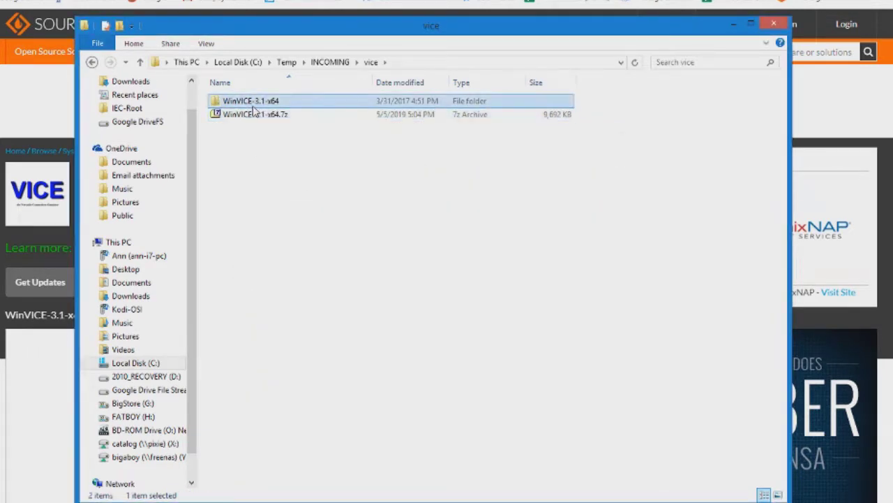
Test-run x64.exe from the extracted WinVICE-3.1-x64 folder, close the emulator and return to the vice folder.
{"action": "double_click", "coordinate": [251, 101]}
{"action": "scroll", "coordinate": [343, 277], "scroll_direction": "down", "scroll_amount": 2}
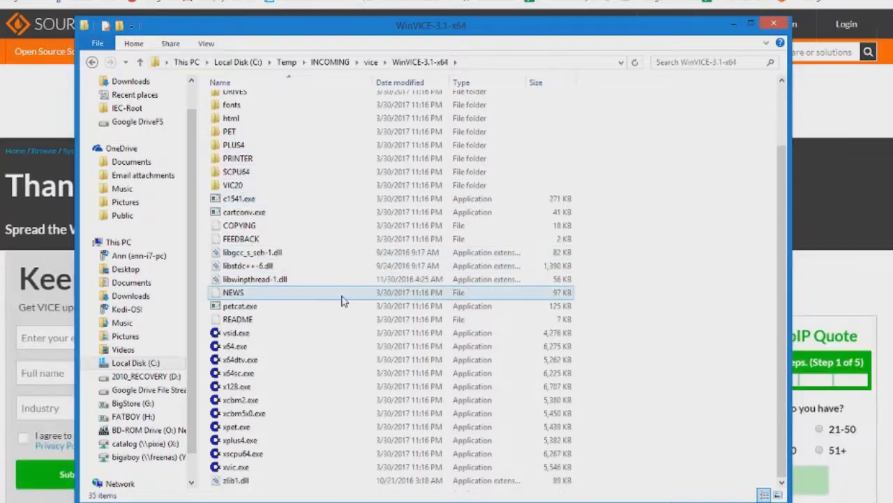
{"action": "scroll", "coordinate": [340, 293], "scroll_direction": "up", "scroll_amount": 2}
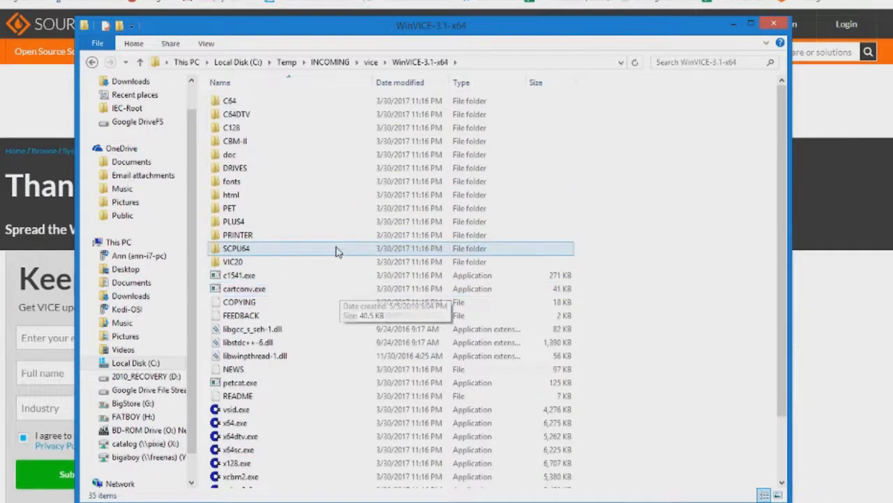
{"action": "scroll", "coordinate": [294, 293], "scroll_direction": "down", "scroll_amount": 2}
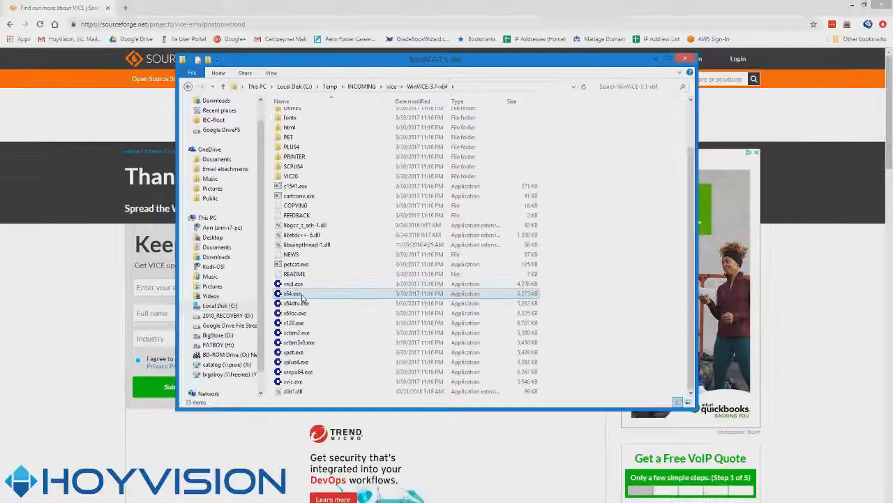
{"action": "double_click", "coordinate": [251, 349]}
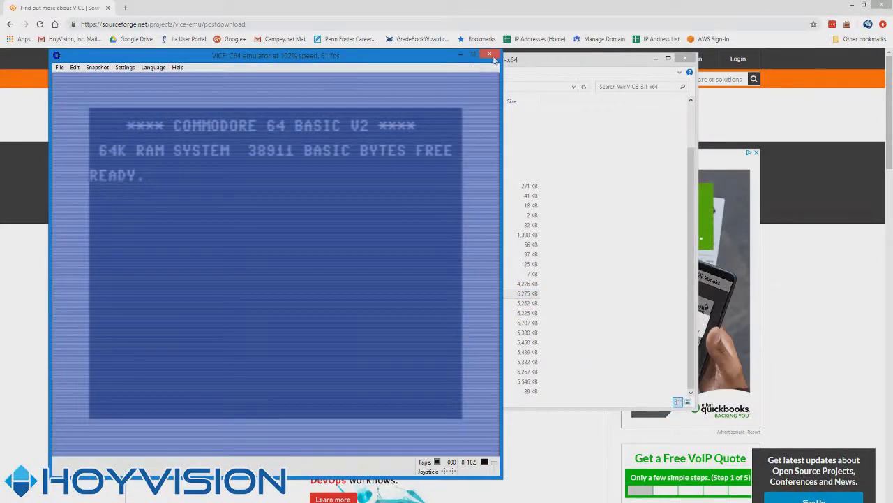
{"action": "left_click", "coordinate": [491, 56]}
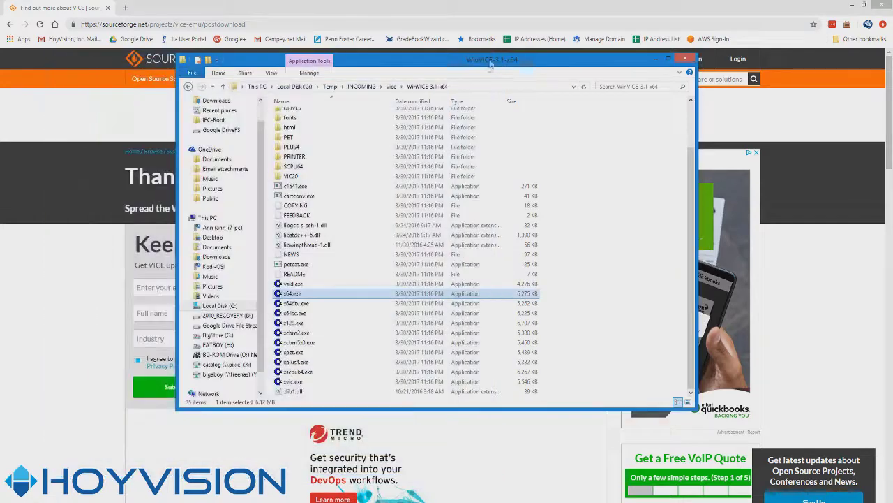
{"action": "scroll", "coordinate": [314, 307], "scroll_direction": "up", "scroll_amount": 2}
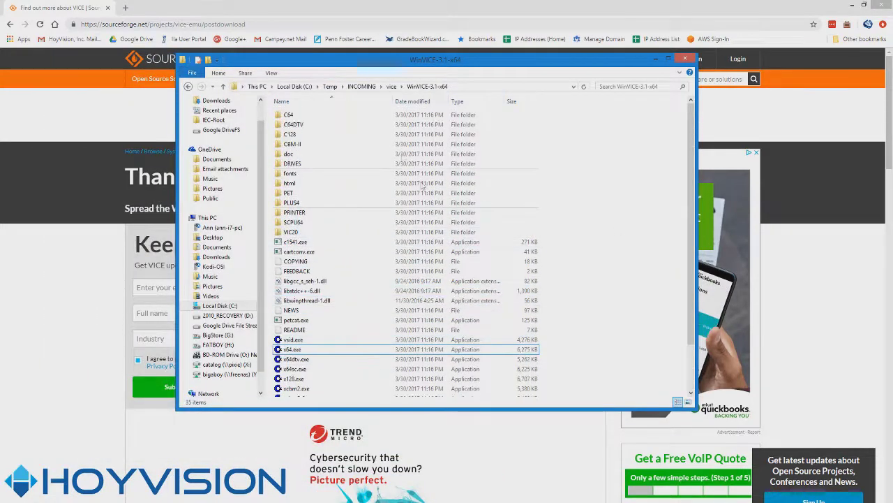
{"action": "left_click", "coordinate": [392, 87]}
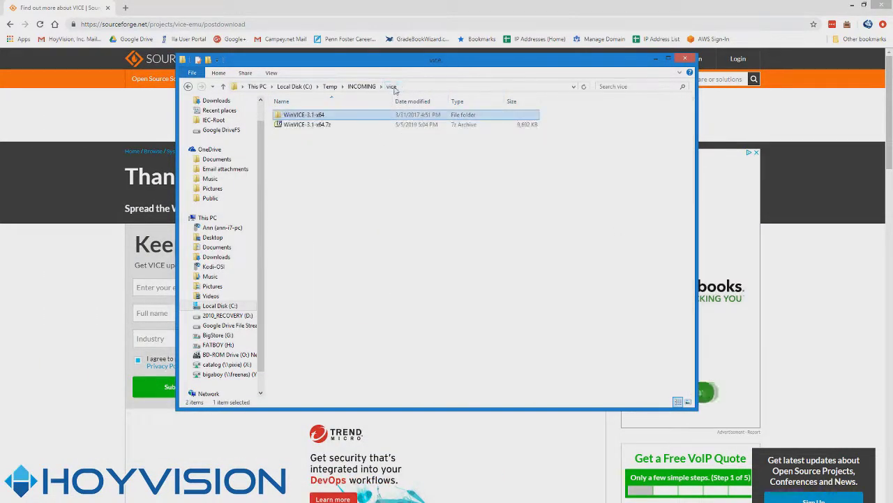
{"action": "left_click", "coordinate": [99, 283]}
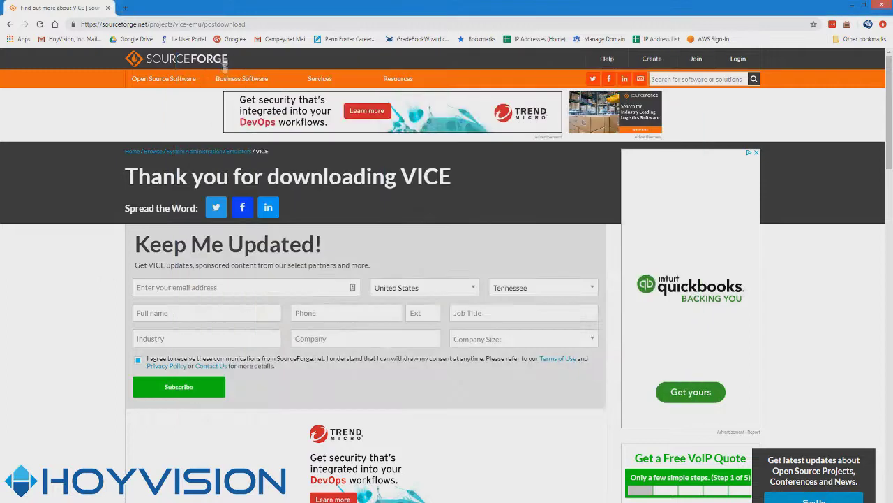
{"action": "left_click", "coordinate": [237, 24]}
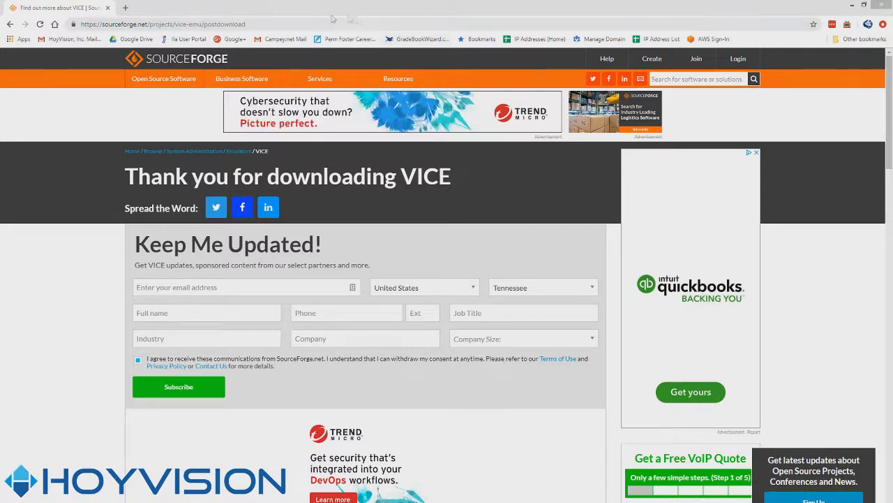
{"action": "left_click", "coordinate": [125, 8]}
{"action": "type", "text": "http://www.hoyvision.com/pub/tcpser-hv.zip"}
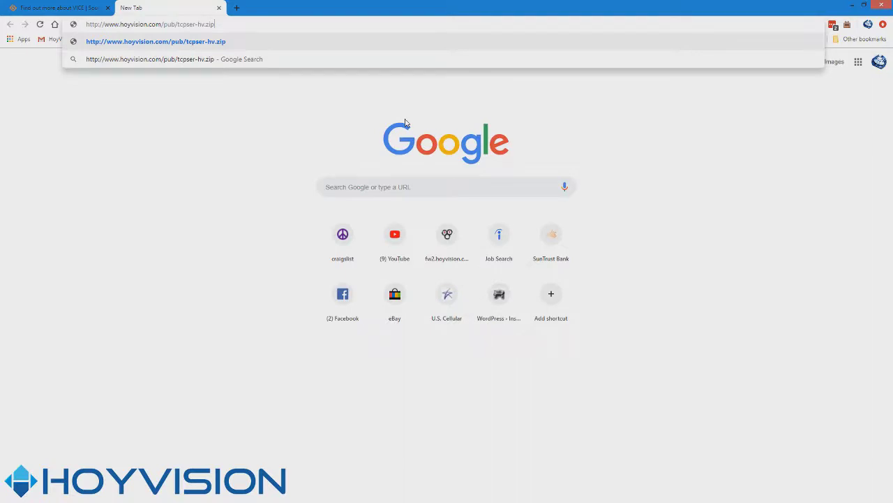
{"action": "key", "text": "Return"}
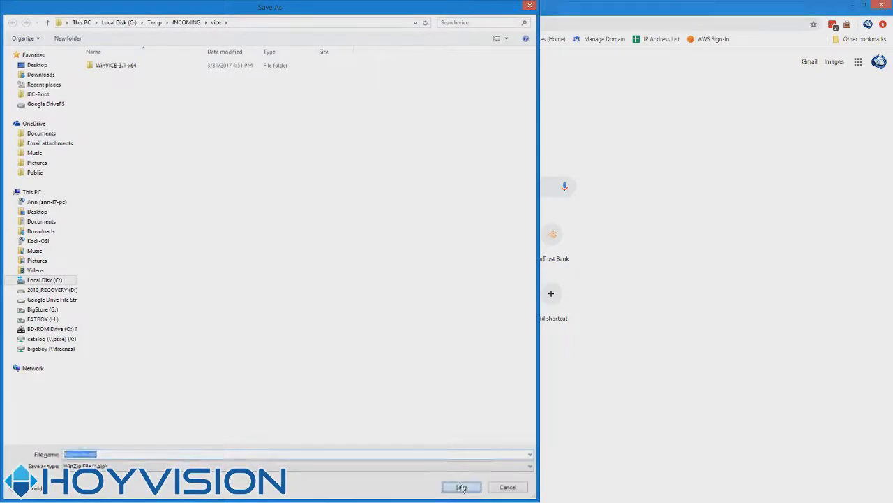
{"action": "left_click", "coordinate": [463, 486]}
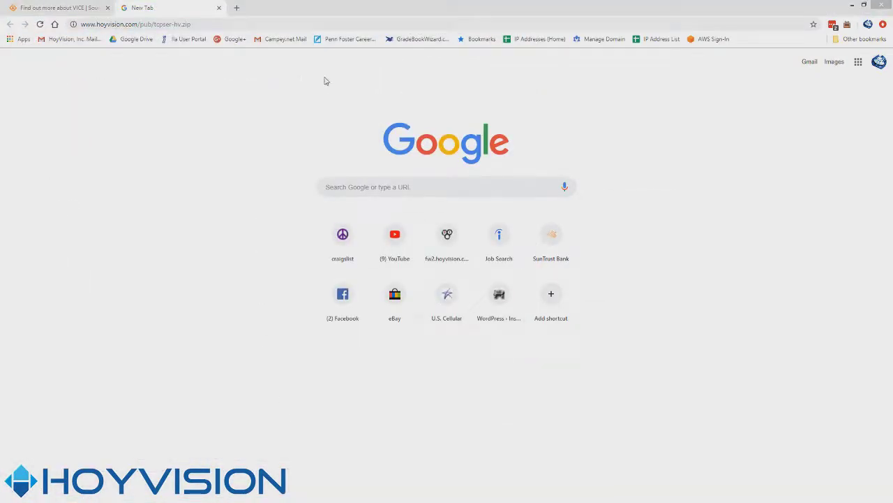
{"action": "key", "text": "alt+Tab"}
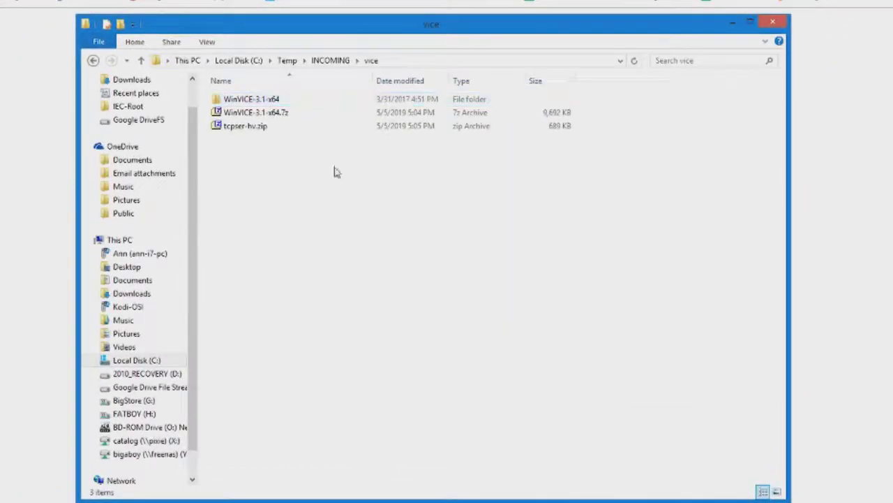
Extract the tcpser-hv.zip archive into the current vice folder with 7-Zip.
{"action": "left_click", "coordinate": [243, 128]}
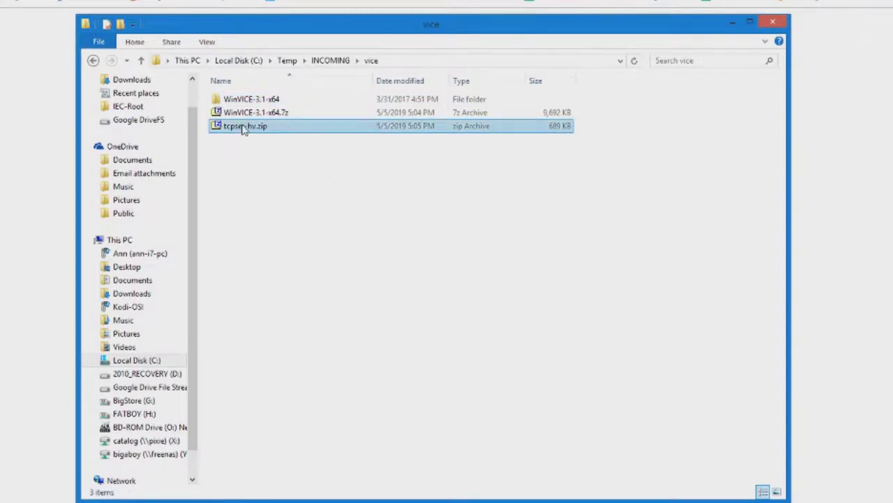
{"action": "right_click", "coordinate": [243, 127]}
{"action": "mouse_move", "coordinate": [291, 161]}
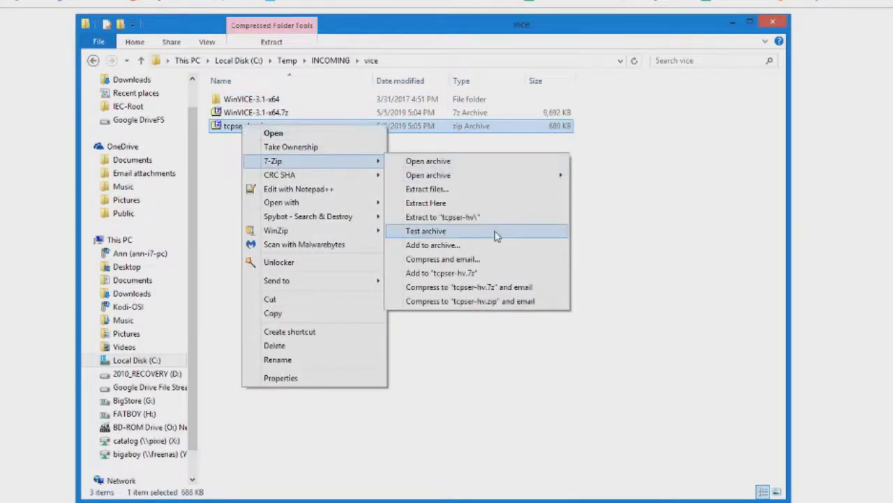
{"action": "left_click", "coordinate": [473, 203]}
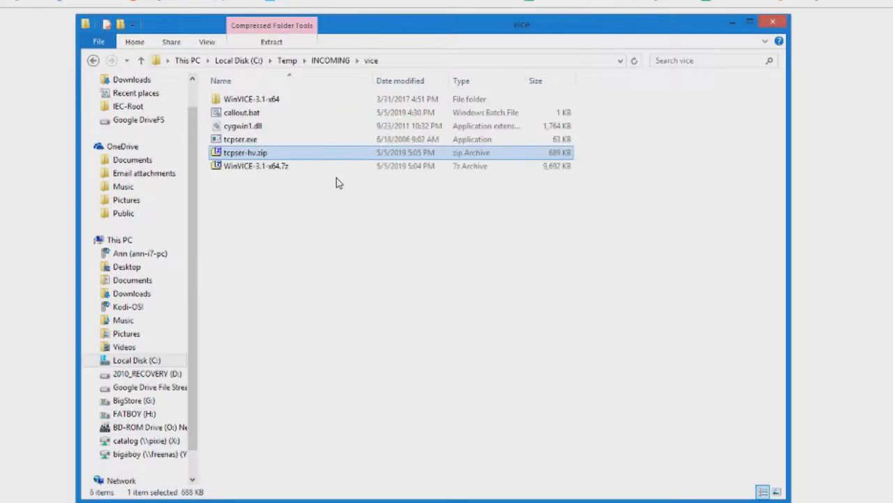
{"action": "left_click", "coordinate": [321, 214]}
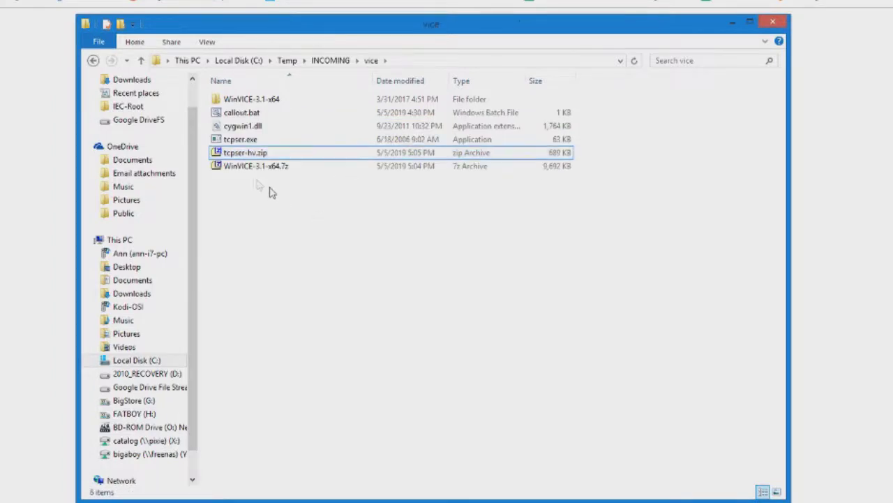
Create a new folder named TCPSER in the vice folder.
{"action": "right_click", "coordinate": [244, 208]}
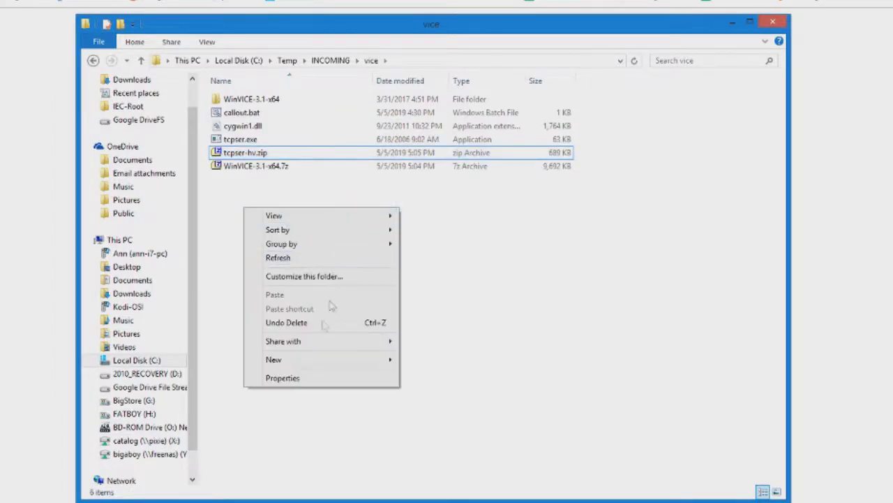
{"action": "mouse_move", "coordinate": [317, 362]}
{"action": "left_click", "coordinate": [433, 361]}
{"action": "type", "text": "TCO"}
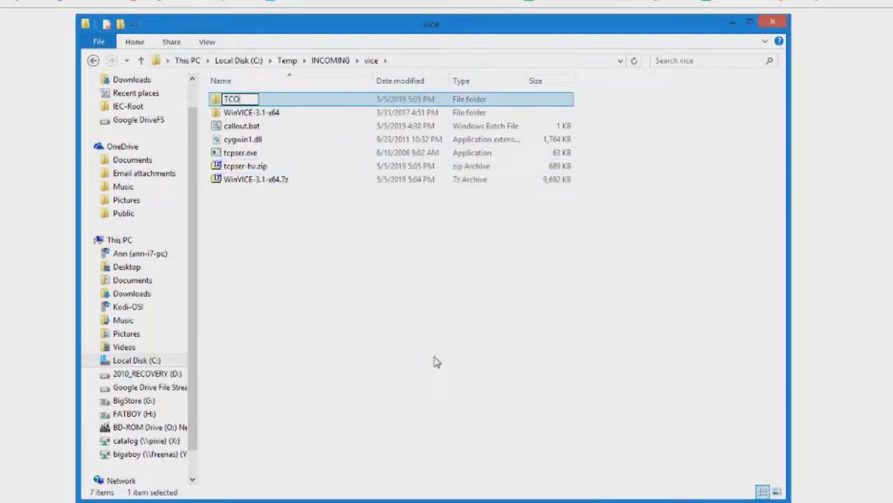
{"action": "key", "text": "BackSpace"}
{"action": "type", "text": "PSER"}
{"action": "key", "text": "Return"}
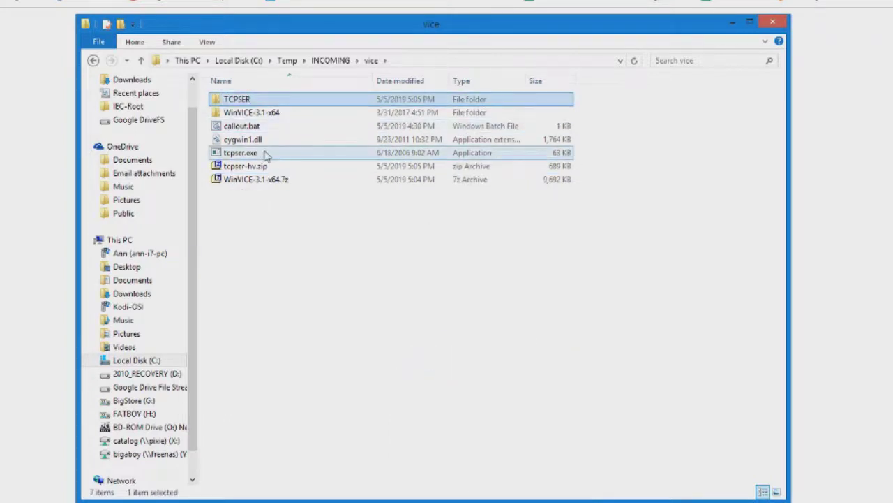
Move callout.bat, cygwin1.dll and tcpser.exe into the TCPSER folder and open that folder.
{"action": "left_click", "coordinate": [248, 126]}
{"action": "left_click", "coordinate": [255, 140], "text": "ctrl"}
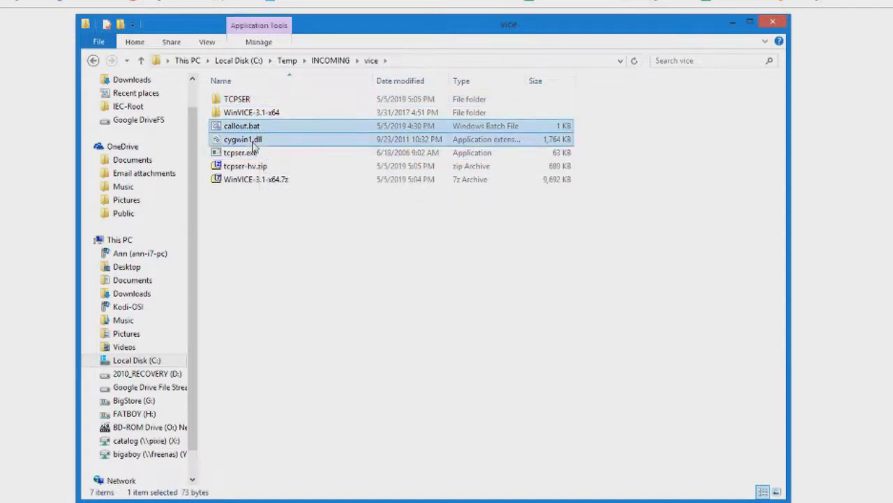
{"action": "left_click", "coordinate": [251, 153], "text": "ctrl"}
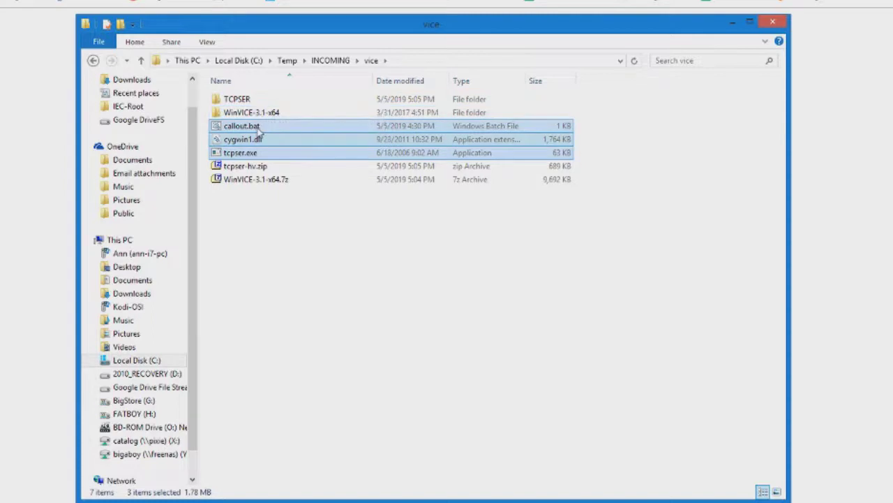
{"action": "left_click_drag", "start_coordinate": [240, 138], "coordinate": [252, 112]}
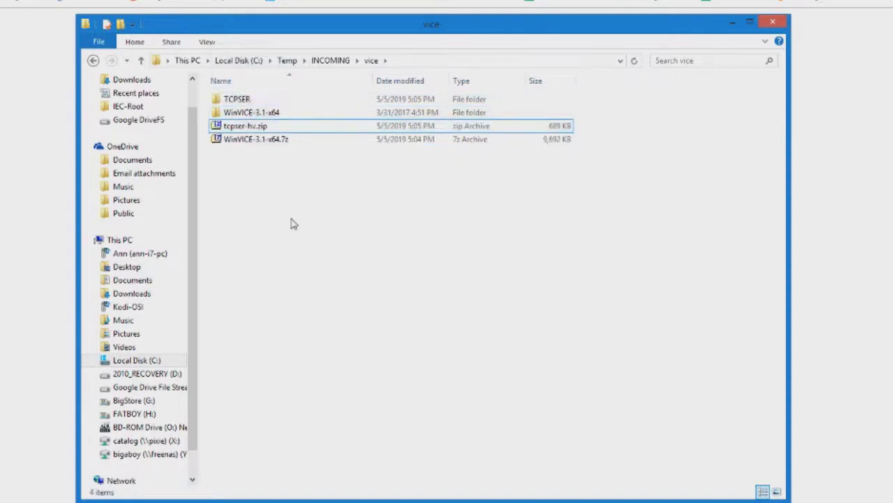
{"action": "left_click", "coordinate": [239, 102]}
{"action": "double_click", "coordinate": [239, 102]}
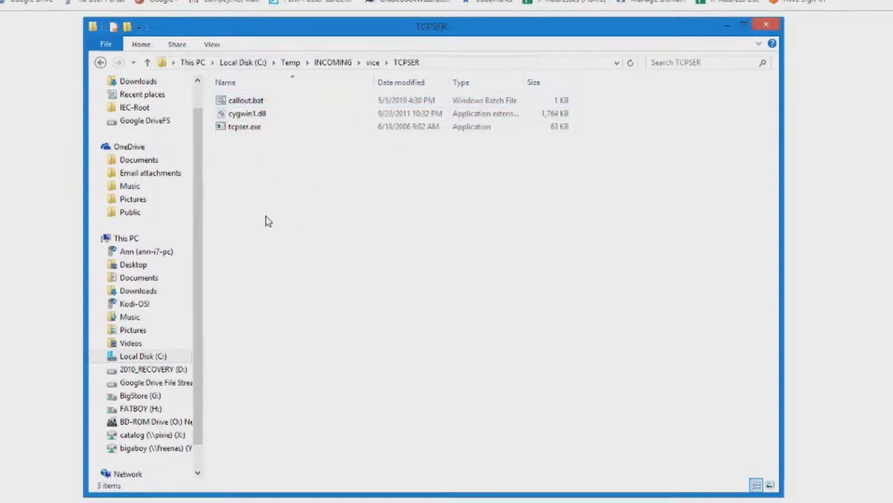
Open callout.bat for editing in Notepad and examine the -s speed, -v port and -p port options of the tcpser command.
{"action": "left_click", "coordinate": [238, 102]}
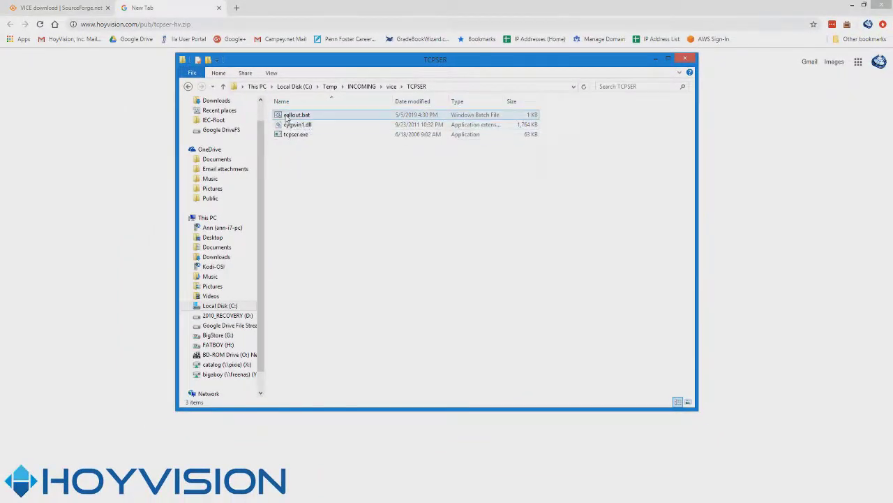
{"action": "right_click", "coordinate": [286, 116]}
{"action": "left_click", "coordinate": [307, 131]}
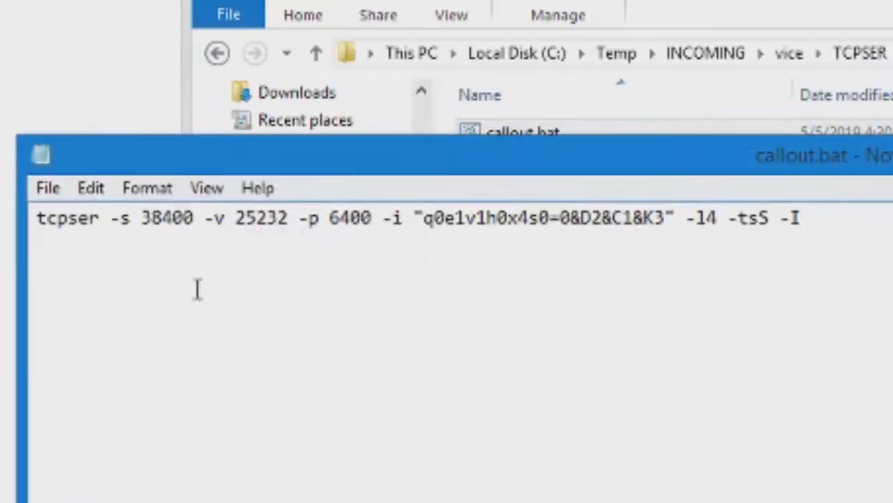
{"action": "double_click", "coordinate": [52, 217]}
{"action": "left_click", "coordinate": [172, 217]}
{"action": "double_click", "coordinate": [172, 217]}
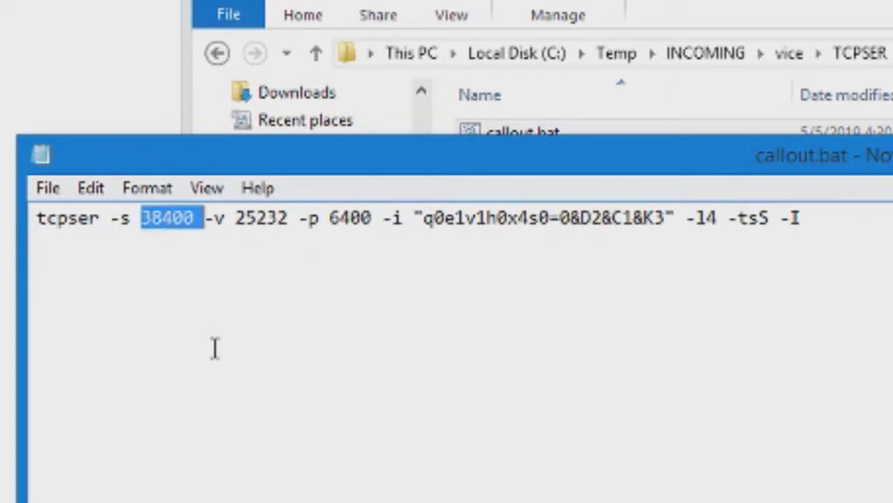
{"action": "double_click", "coordinate": [253, 218]}
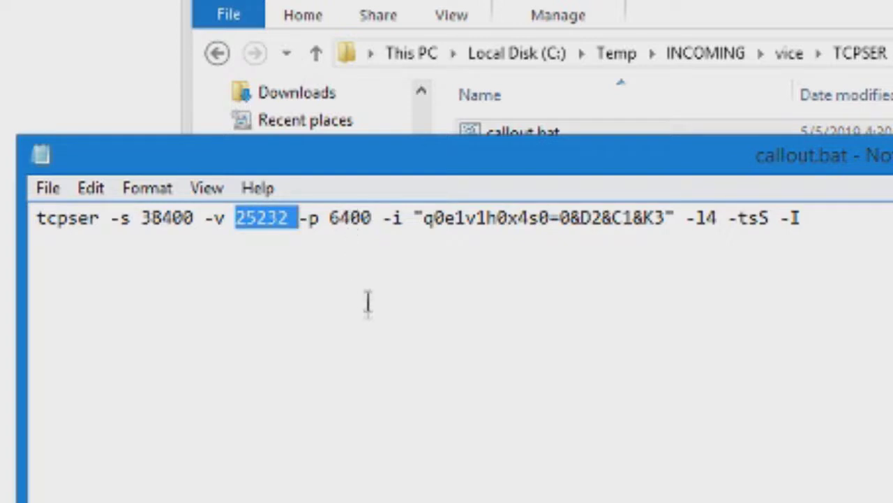
{"action": "double_click", "coordinate": [344, 218]}
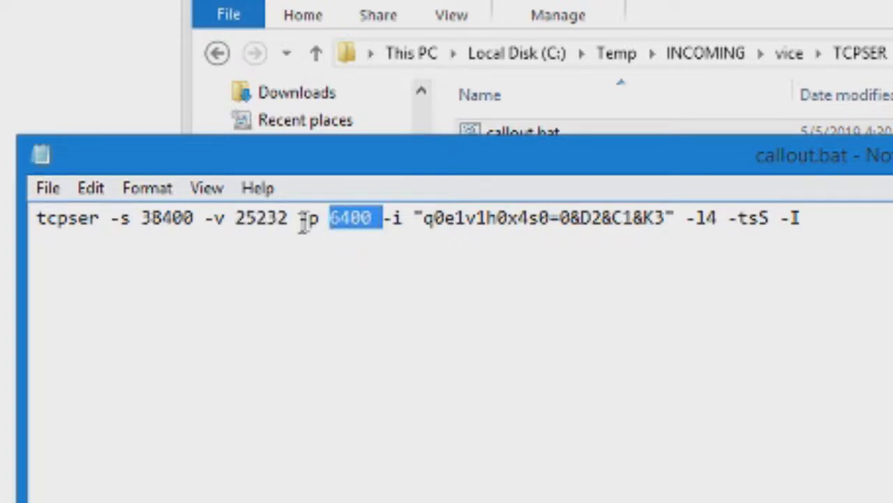
{"action": "left_click_drag", "start_coordinate": [301, 218], "coordinate": [382, 219]}
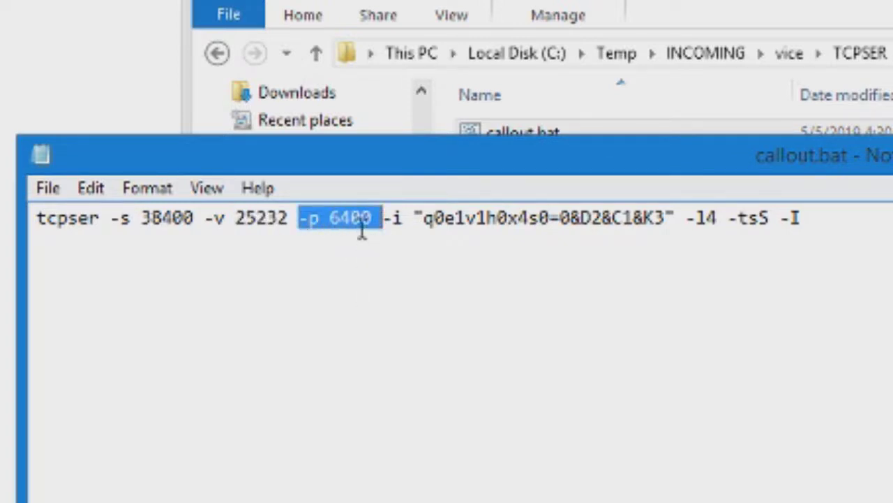
{"action": "left_click", "coordinate": [373, 217]}
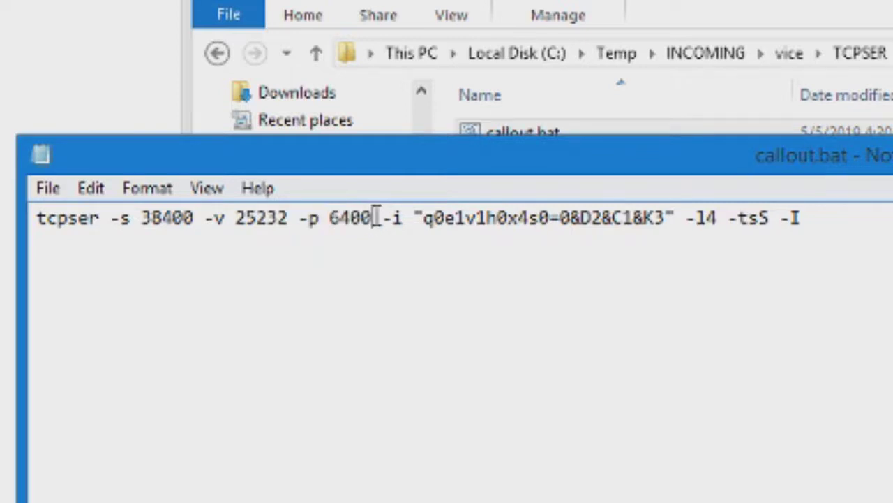
{"action": "left_click_drag", "start_coordinate": [374, 219], "coordinate": [296, 218]}
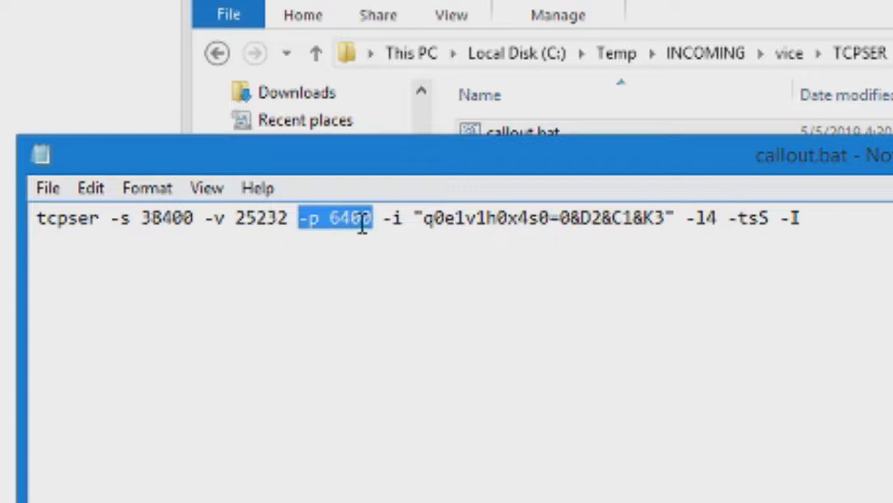
{"action": "left_click", "coordinate": [383, 220]}
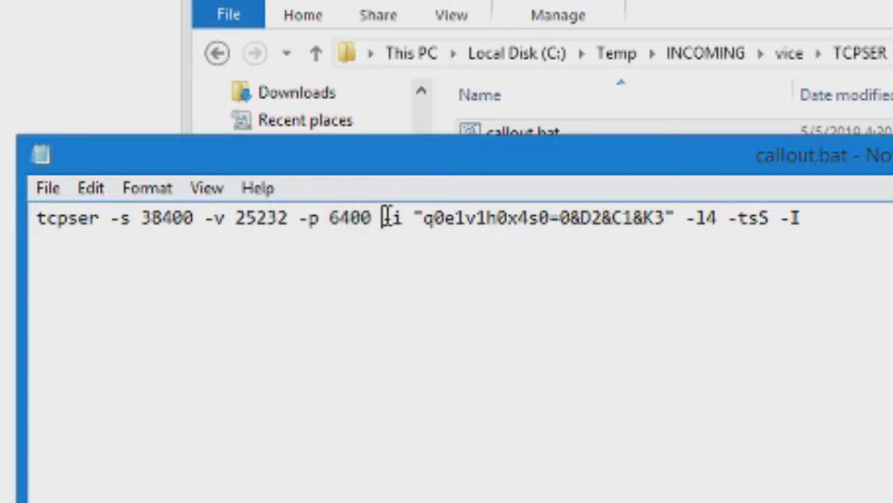
Examine the -i modem initialization string in callout.bat, including its v1 and x4 settings.
{"action": "left_click_drag", "start_coordinate": [383, 219], "coordinate": [668, 222]}
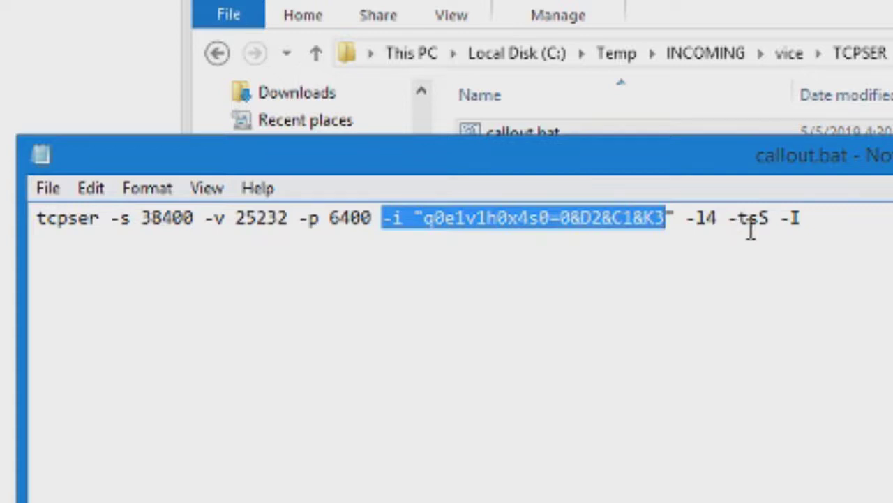
{"action": "left_click", "coordinate": [789, 241]}
{"action": "left_click", "coordinate": [637, 222]}
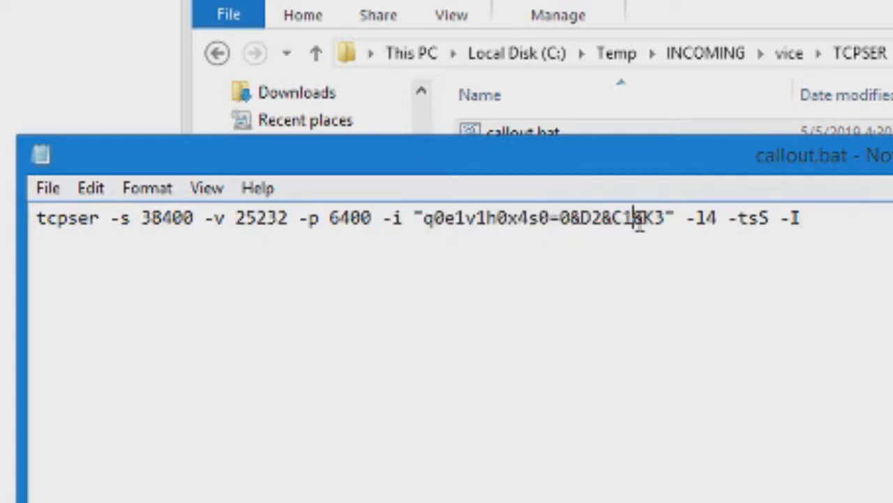
{"action": "left_click_drag", "start_coordinate": [463, 218], "coordinate": [487, 218]}
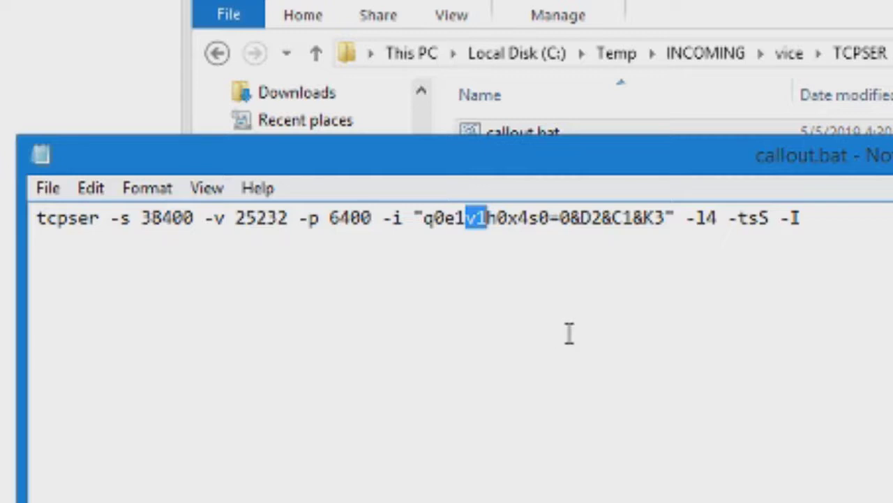
{"action": "left_click", "coordinate": [493, 219]}
{"action": "left_click_drag", "start_coordinate": [492, 219], "coordinate": [530, 221]}
{"action": "left_click", "coordinate": [519, 222]}
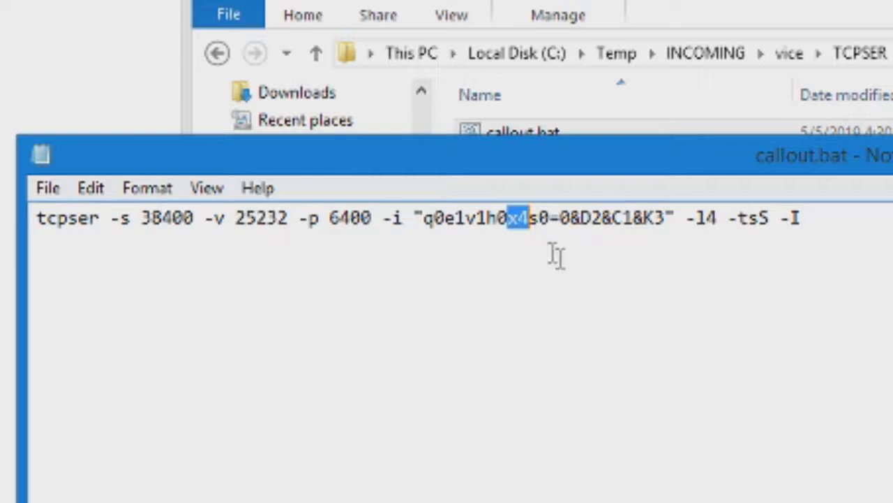
{"action": "left_click", "coordinate": [519, 219]}
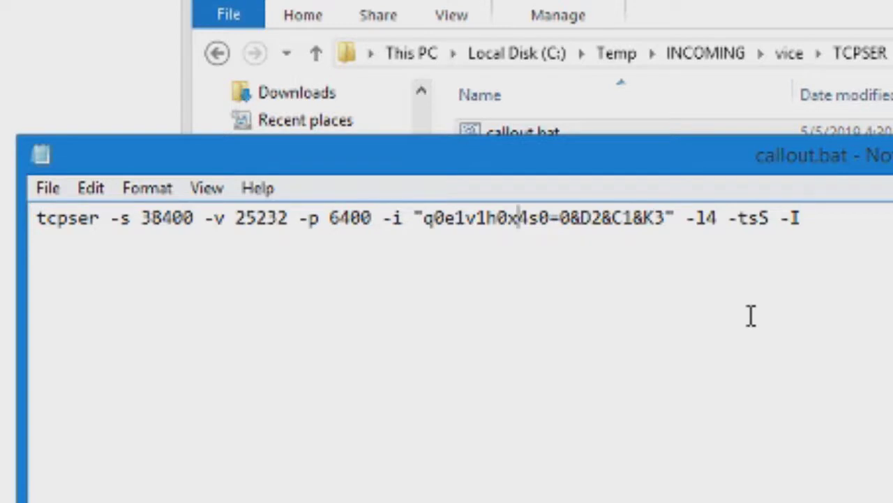
Examine the &D2, &C1 and &K3 settings within the modem initialization string.
{"action": "key", "text": "Right"}
{"action": "key", "text": "Right"}
{"action": "key", "text": "Right"}
{"action": "key", "text": "Right"}
{"action": "key", "text": "Right"}
{"action": "key", "text": "Right"}
{"action": "key", "text": "Left"}
{"action": "key", "text": "shift+Right"}
{"action": "key", "text": "shift+Right"}
{"action": "key", "text": "shift+Right"}
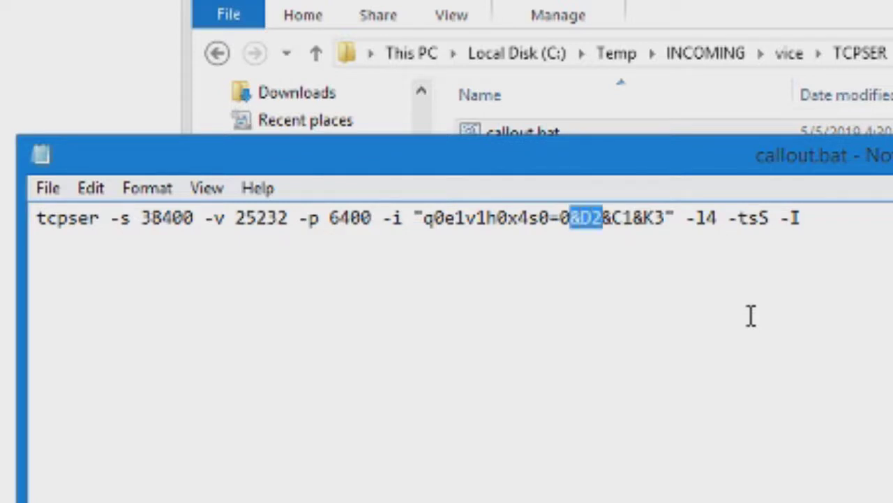
{"action": "key", "text": "Right"}
{"action": "key", "text": "shift+Right"}
{"action": "key", "text": "shift+Right"}
{"action": "key", "text": "shift+Right"}
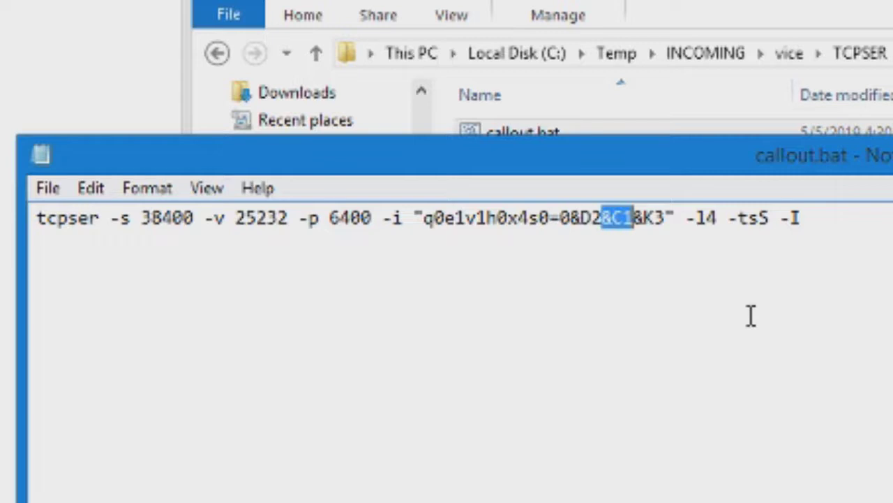
{"action": "key", "text": "Right"}
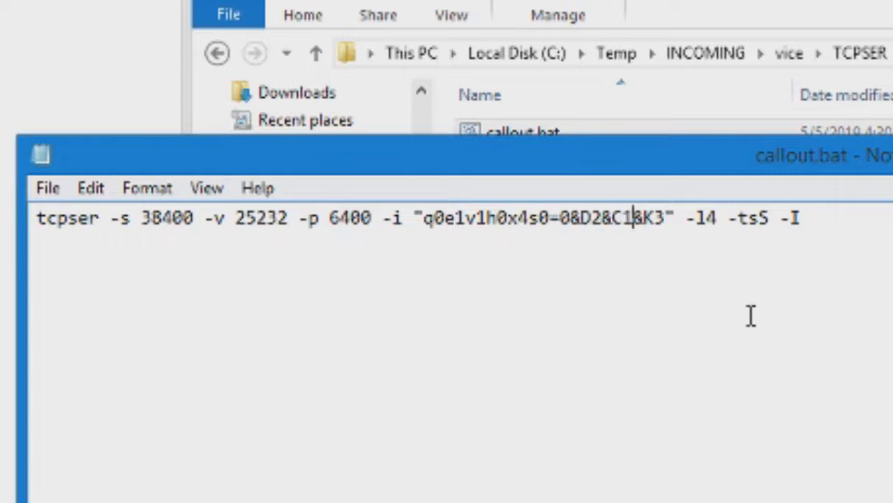
{"action": "key", "text": "shift+Right"}
{"action": "key", "text": "shift+Right"}
{"action": "key", "text": "shift+Right"}
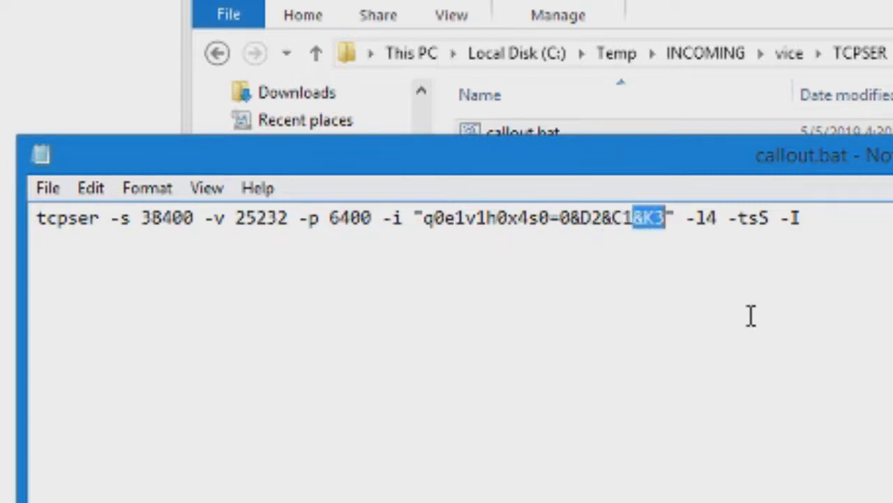
Examine the -l4, -tsS and -I options at the end of the tcpser command, and close callout.bat.
{"action": "key", "text": "Right"}
{"action": "key", "text": "Right"}
{"action": "key", "text": "Right"}
{"action": "key", "text": "shift+Right"}
{"action": "key", "text": "shift+Right"}
{"action": "key", "text": "shift+Right"}
{"action": "key", "text": "shift+Right"}
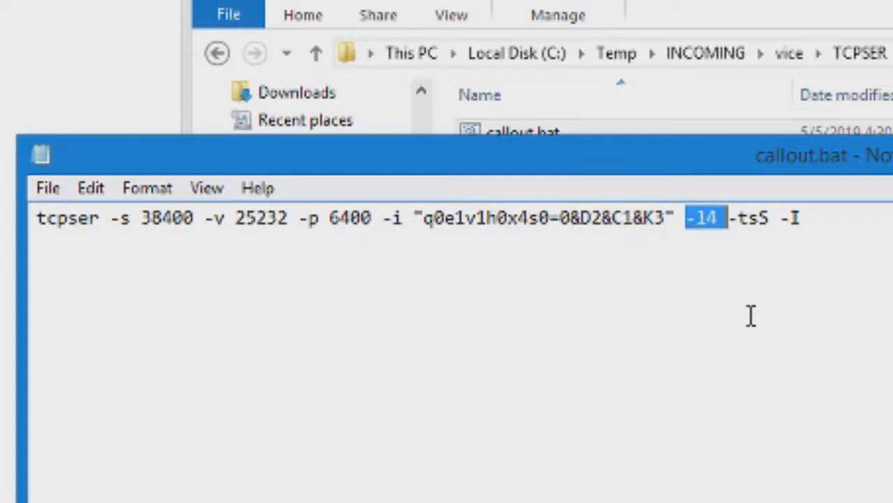
{"action": "key", "text": "shift+Left"}
{"action": "key", "text": "Right"}
{"action": "key", "text": "Right"}
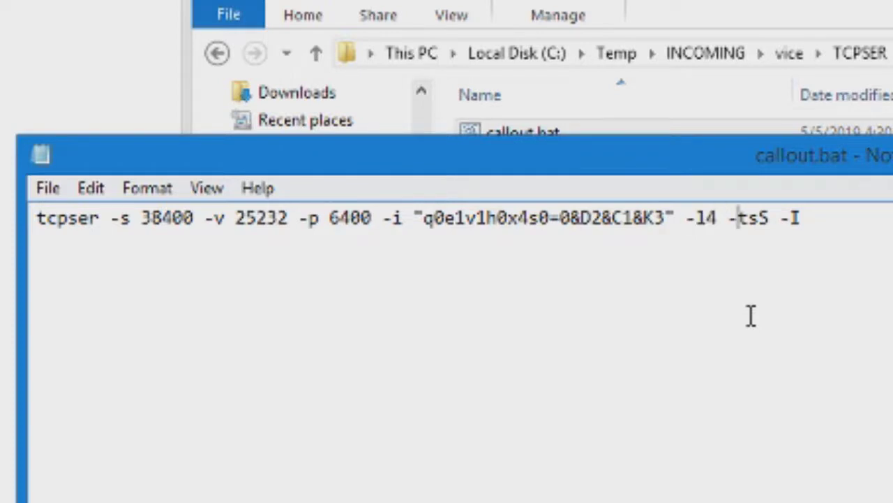
{"action": "key", "text": "shift+Right"}
{"action": "key", "text": "shift+Right"}
{"action": "key", "text": "shift+Right"}
{"action": "key", "text": "shift+Right"}
{"action": "key", "text": "Right"}
{"action": "key", "text": "Right"}
{"action": "key", "text": "shift+Right"}
{"action": "key", "text": "shift+Right"}
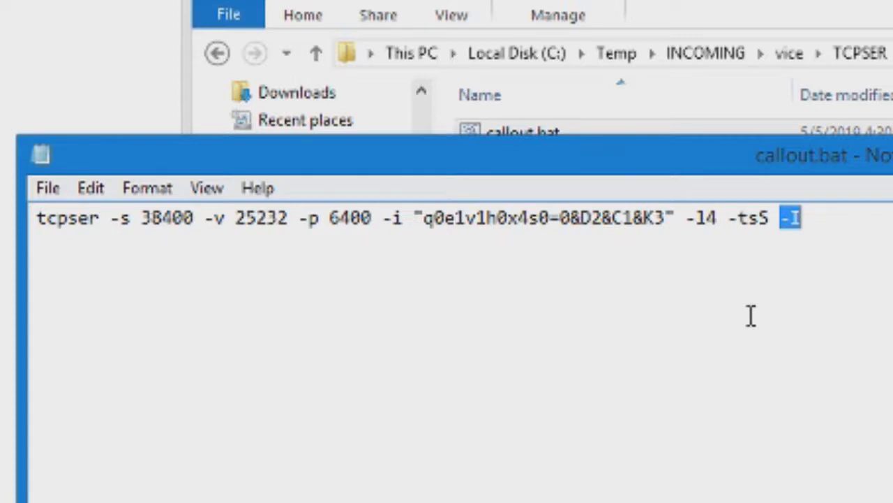
{"action": "key", "text": "Left"}
{"action": "key", "text": "Left"}
{"action": "key", "text": "shift+Left"}
{"action": "key", "text": "shift+Left"}
{"action": "key", "text": "shift+Left"}
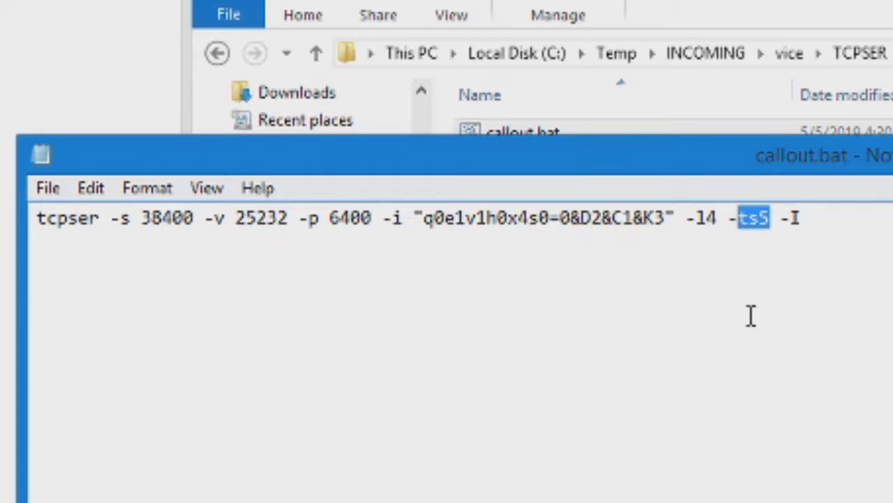
{"action": "key", "text": "Right"}
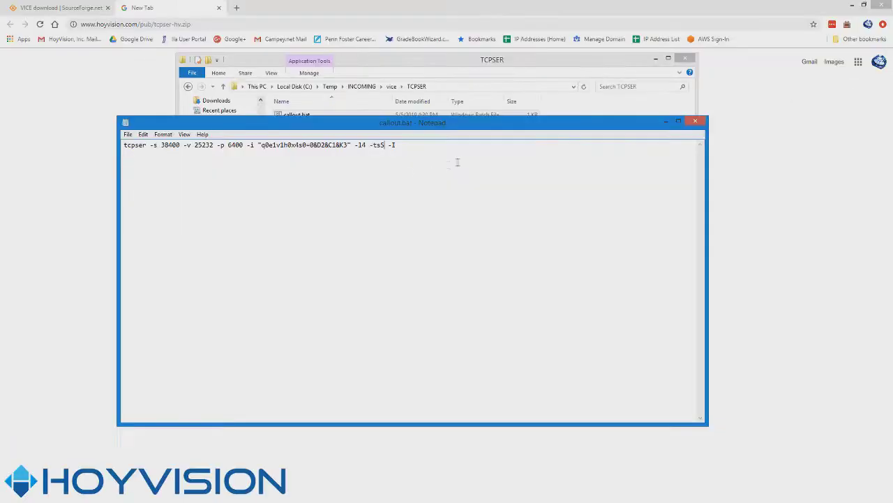
{"action": "left_click", "coordinate": [696, 121]}
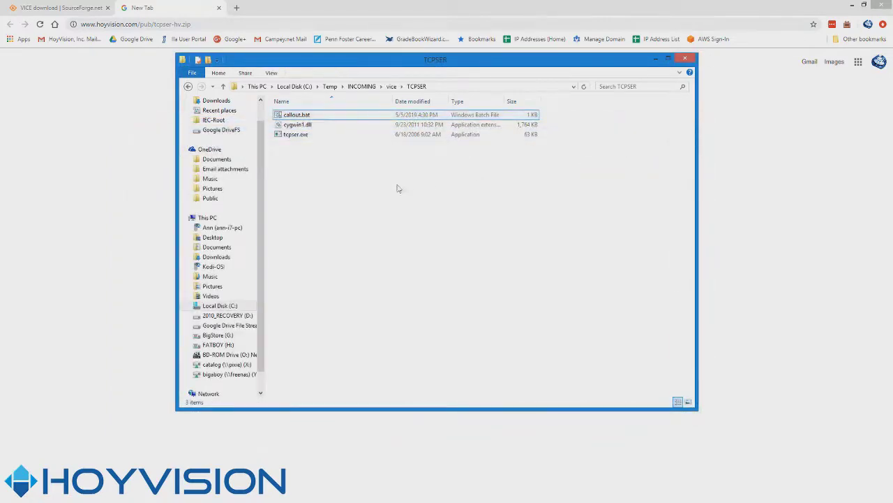
Run callout.bat to start the tcpser modem emulation, and return to the parent vice folder.
{"action": "left_click", "coordinate": [291, 117]}
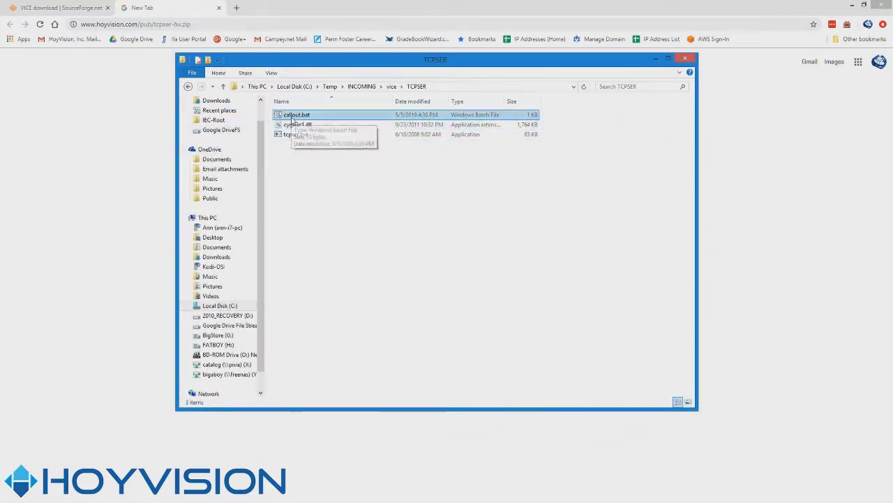
{"action": "double_click", "coordinate": [293, 118]}
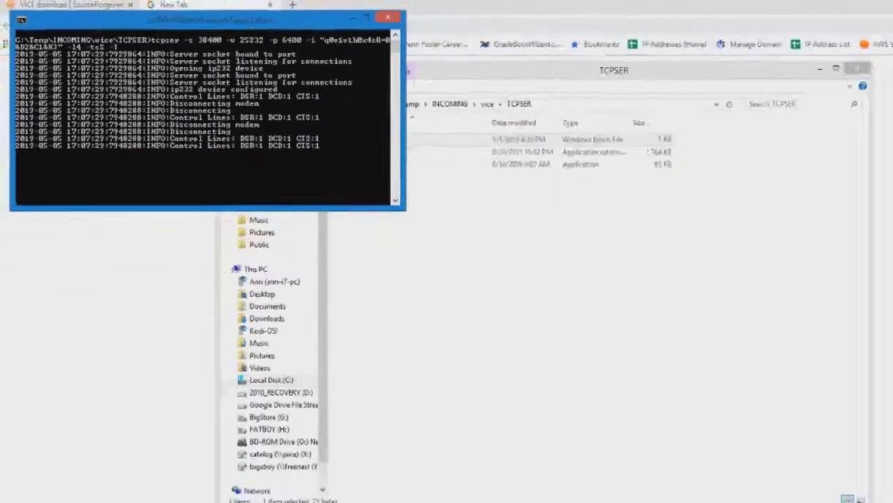
{"action": "left_click", "coordinate": [349, 252]}
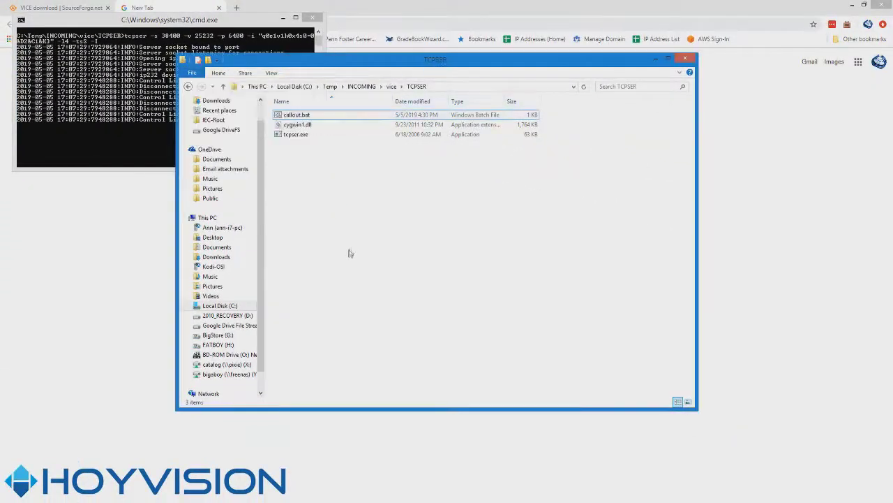
{"action": "key", "text": "BackSpace"}
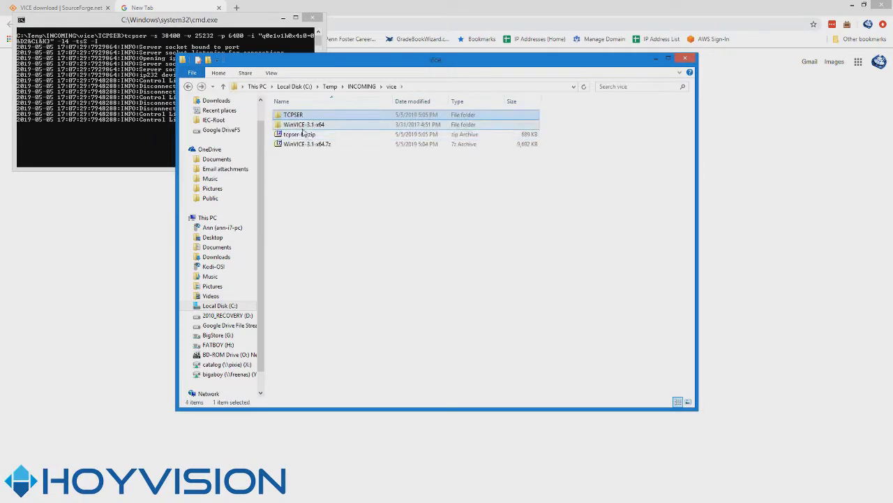
Switch to Chrome and search Google for "ccgms 2019 download".
{"action": "key", "text": "alt+Tab"}
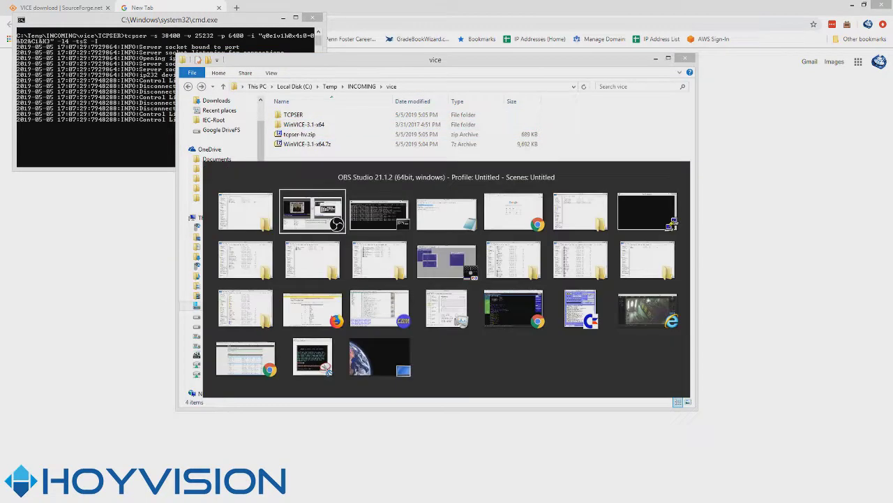
{"action": "key", "text": "alt+Tab"}
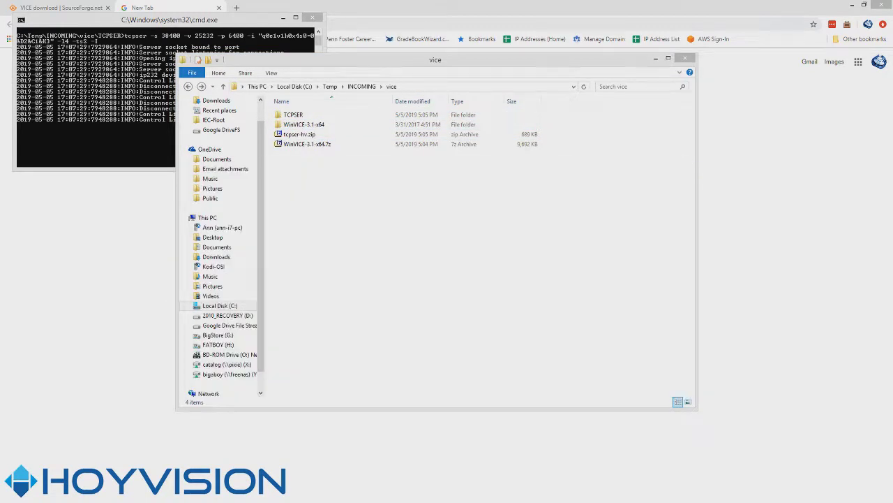
{"action": "left_click", "coordinate": [105, 280]}
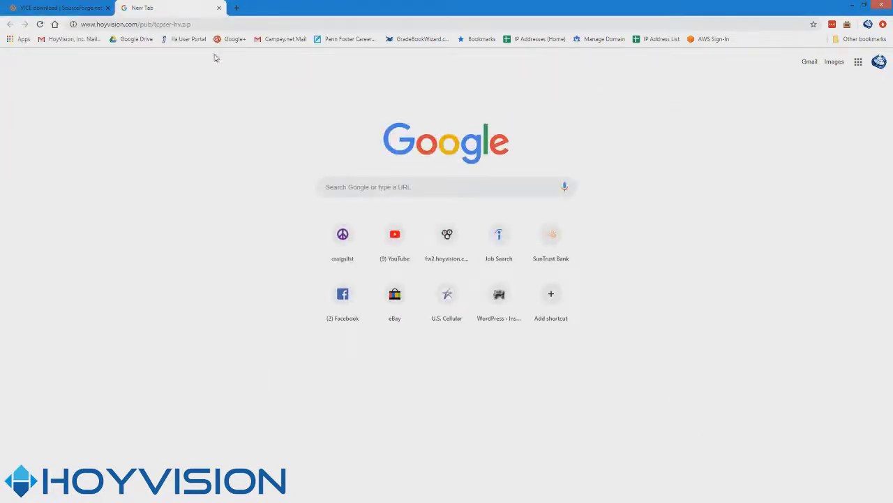
{"action": "left_click", "coordinate": [241, 21]}
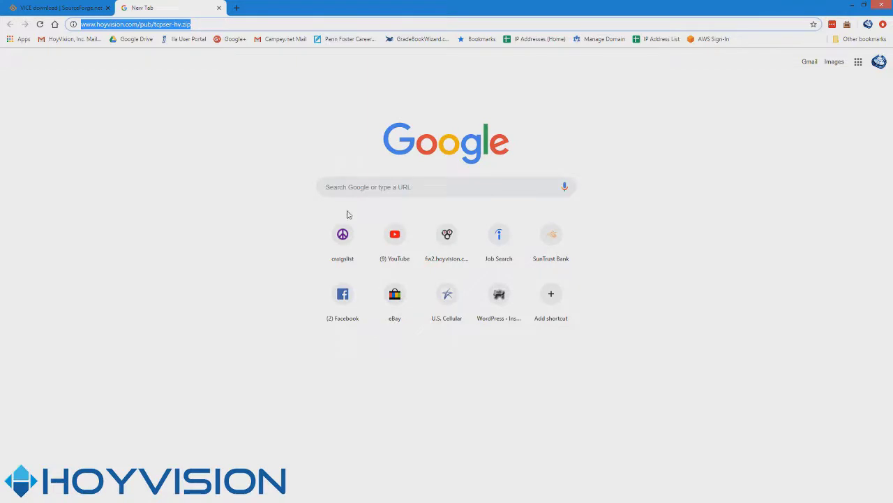
{"action": "left_click", "coordinate": [354, 190]}
{"action": "type", "text": "ccgms"}
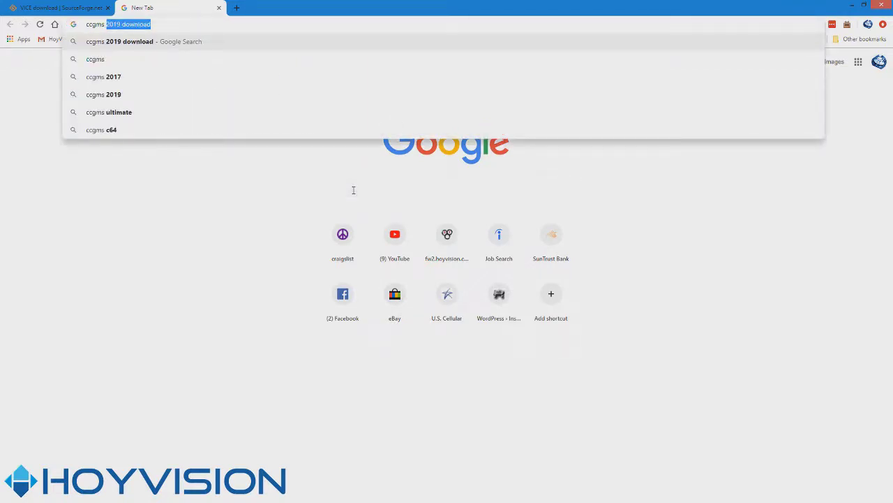
{"action": "type", "text": " 2019"}
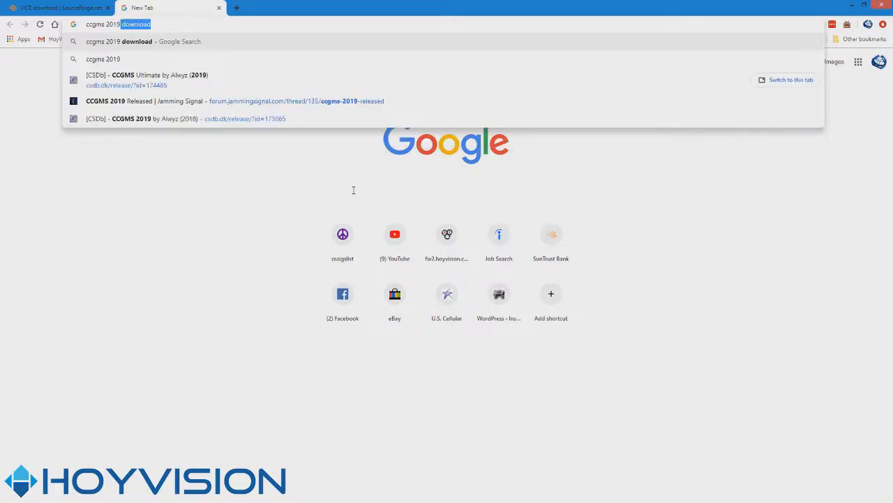
{"action": "key", "text": "Return"}
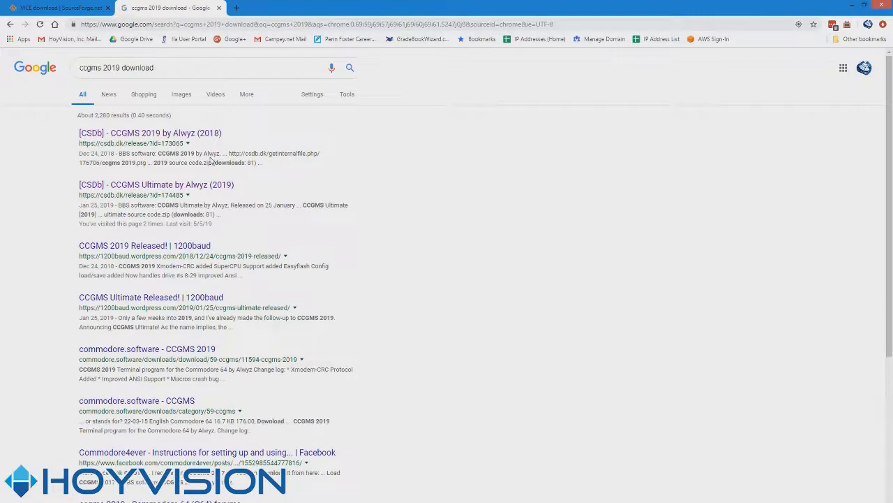
Download ccgms ultimate.d64 from the CCGMS Ultimate page on CSDb into the vice folder, and switch back to that folder in File Explorer.
{"action": "left_click", "coordinate": [213, 186]}
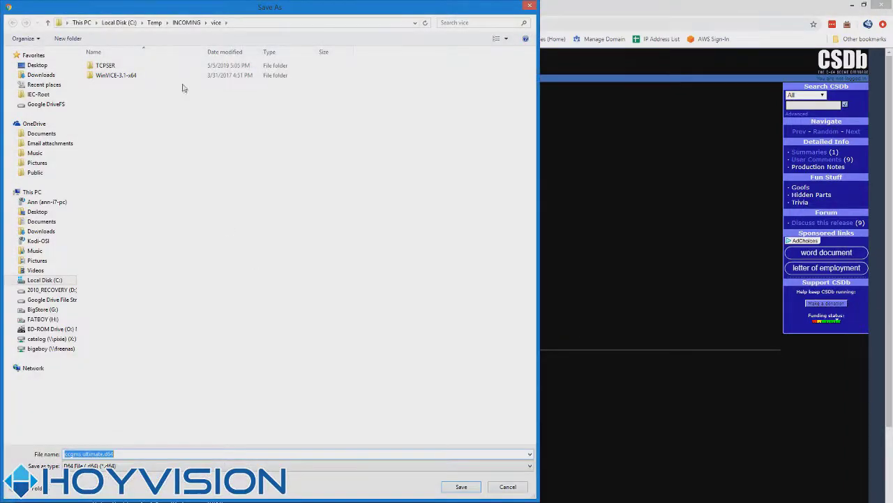
{"action": "left_click", "coordinate": [458, 490]}
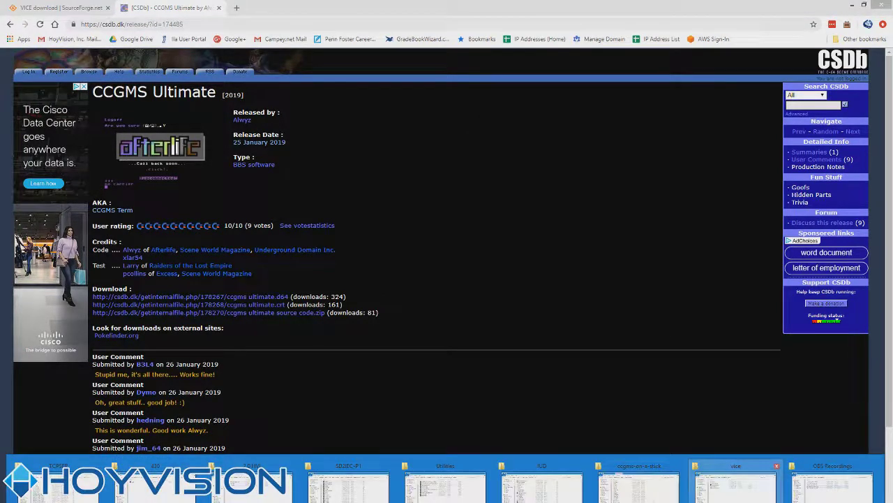
{"action": "left_click", "coordinate": [741, 481]}
Create a folder named IEC-root inside the vice folder and move ccgms ultimate.d64 into it.
{"action": "right_click", "coordinate": [301, 204]}
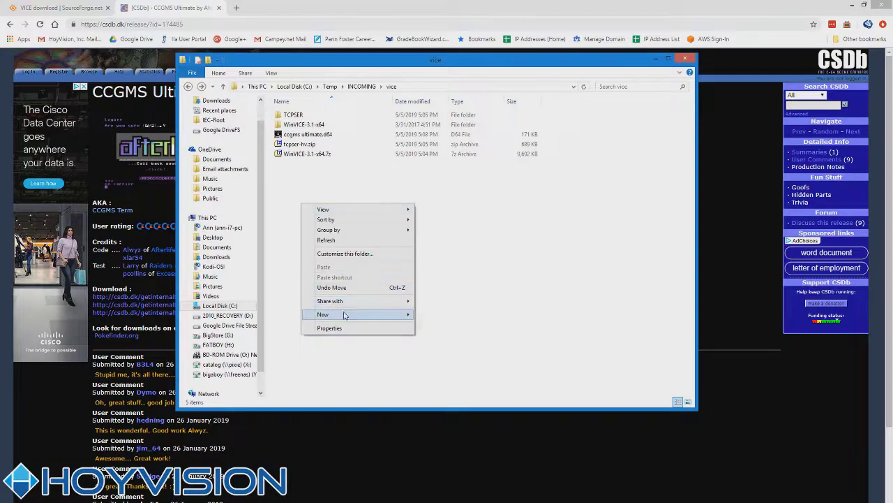
{"action": "left_click", "coordinate": [314, 157]}
{"action": "left_click", "coordinate": [307, 125]}
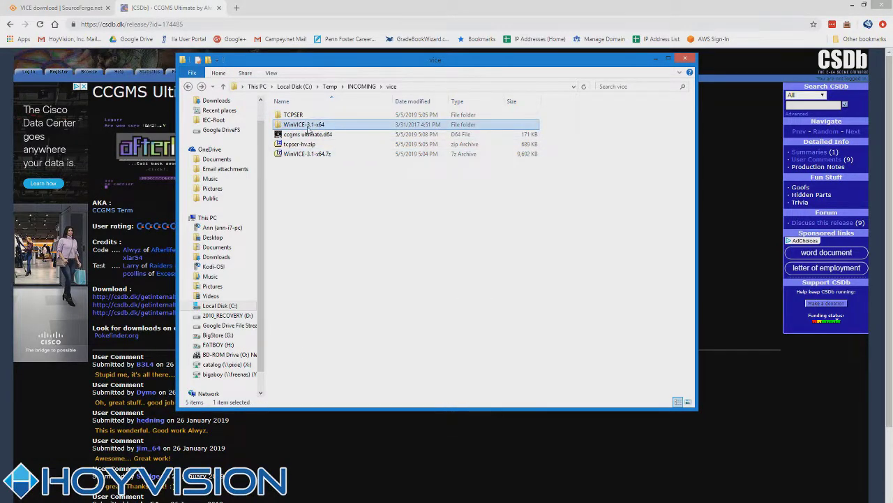
{"action": "right_click", "coordinate": [295, 173]}
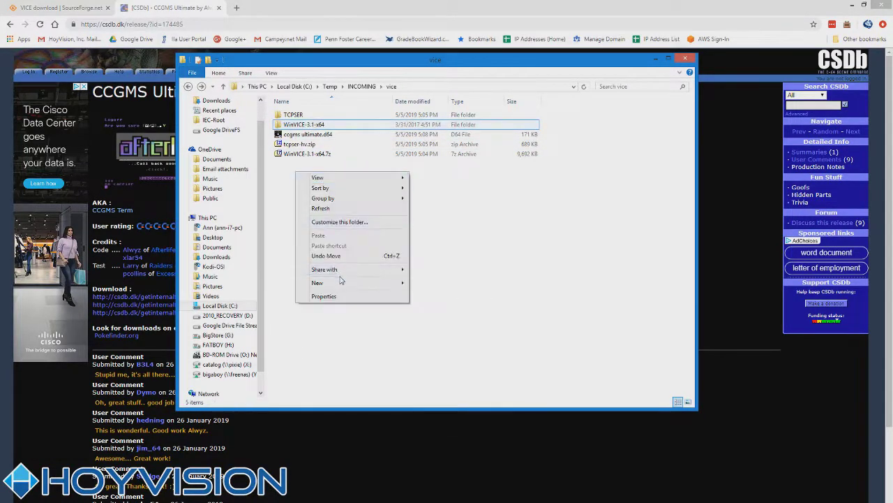
{"action": "mouse_move", "coordinate": [391, 284]}
{"action": "left_click", "coordinate": [429, 284]}
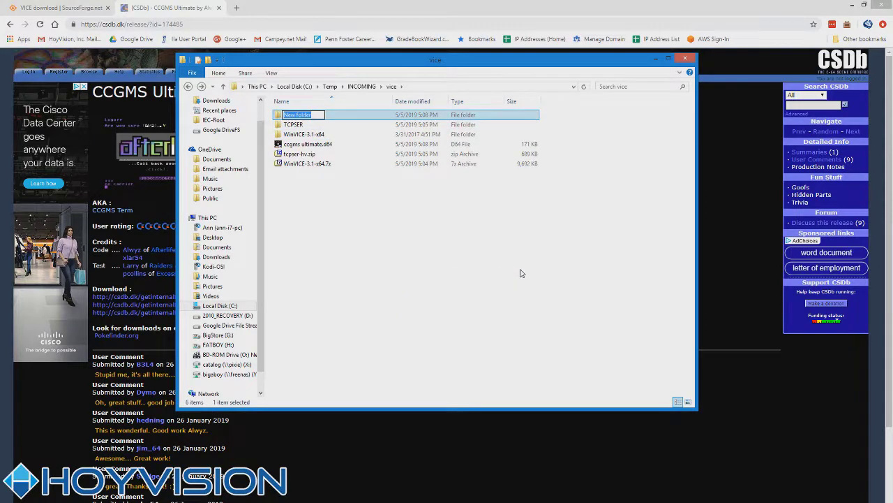
{"action": "type", "text": "IEC- root"}
{"action": "key", "text": "Return"}
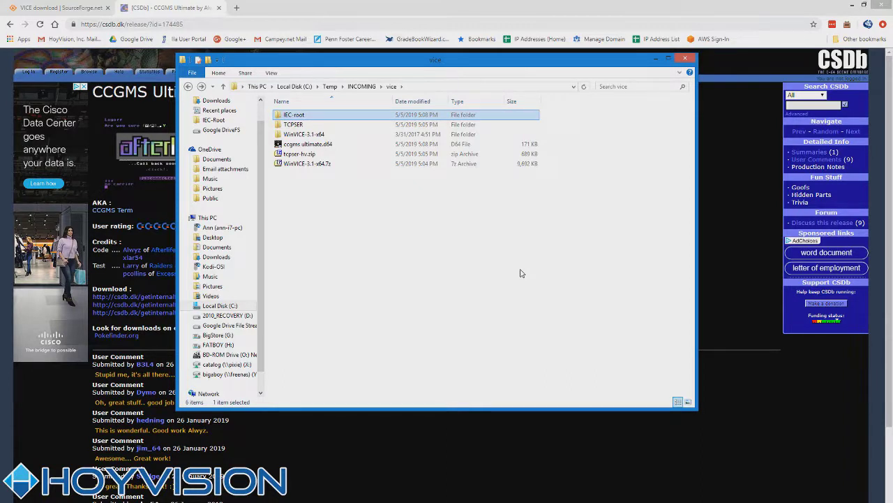
{"action": "left_click", "coordinate": [297, 144]}
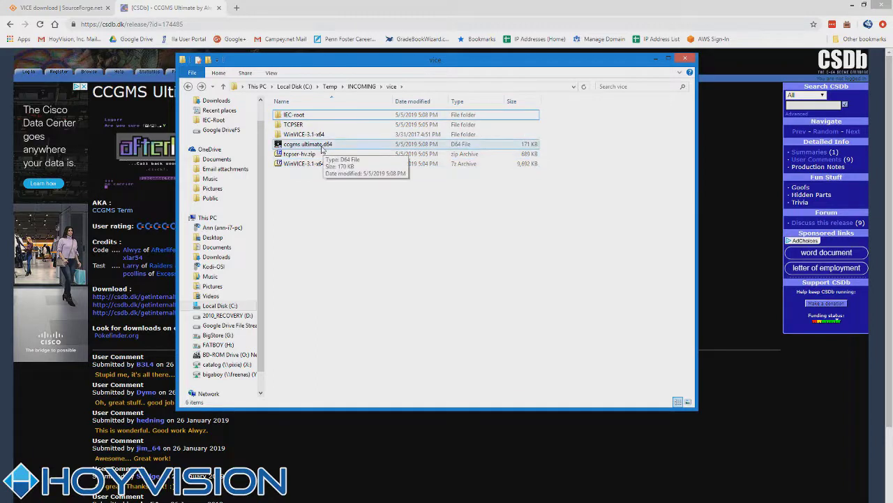
{"action": "left_click_drag", "start_coordinate": [314, 146], "coordinate": [296, 120]}
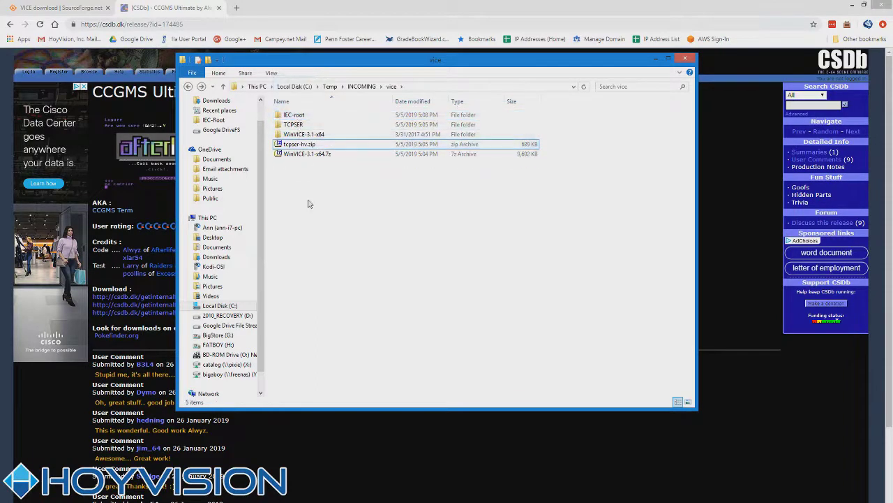
Launch the C64 emulator x64.exe from the WinVICE-3.1-x64 folder and reposition its window.
{"action": "double_click", "coordinate": [305, 134]}
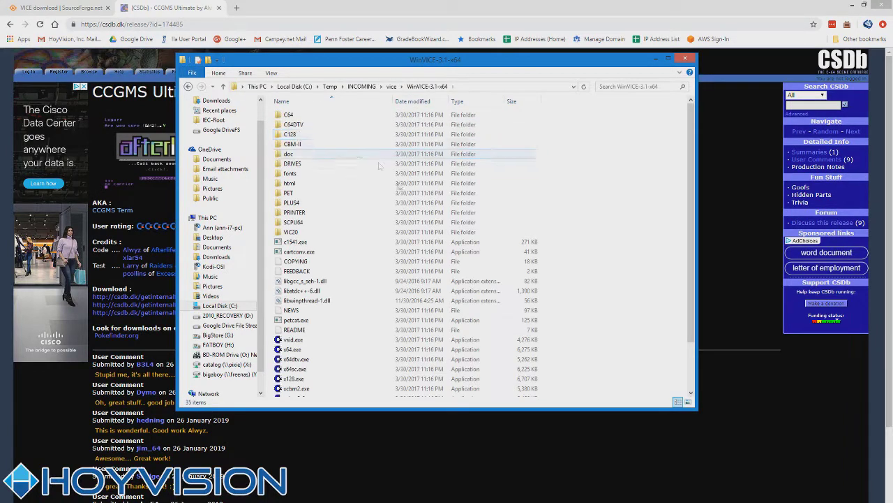
{"action": "scroll", "coordinate": [362, 223], "scroll_direction": "down", "scroll_amount": 2}
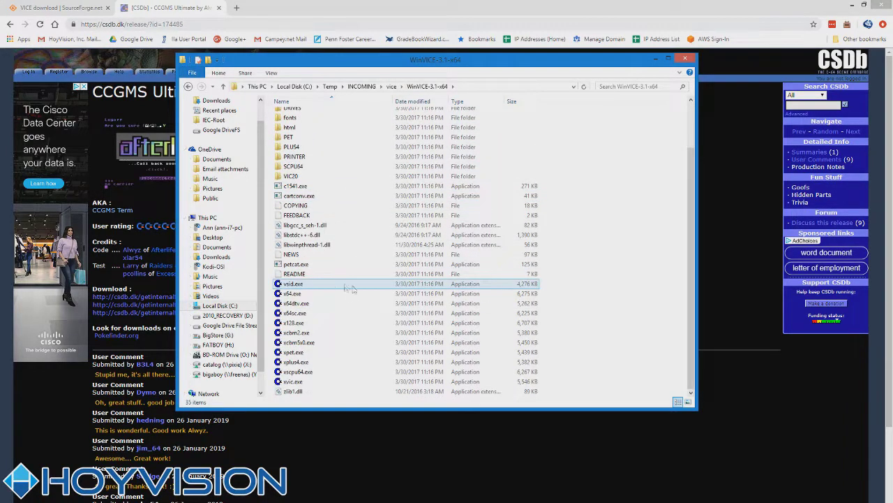
{"action": "left_click", "coordinate": [295, 293]}
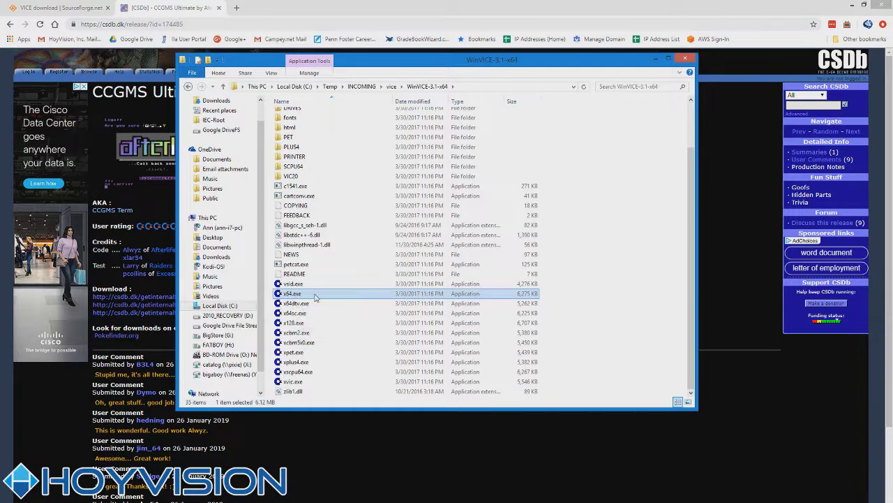
{"action": "double_click", "coordinate": [317, 294]}
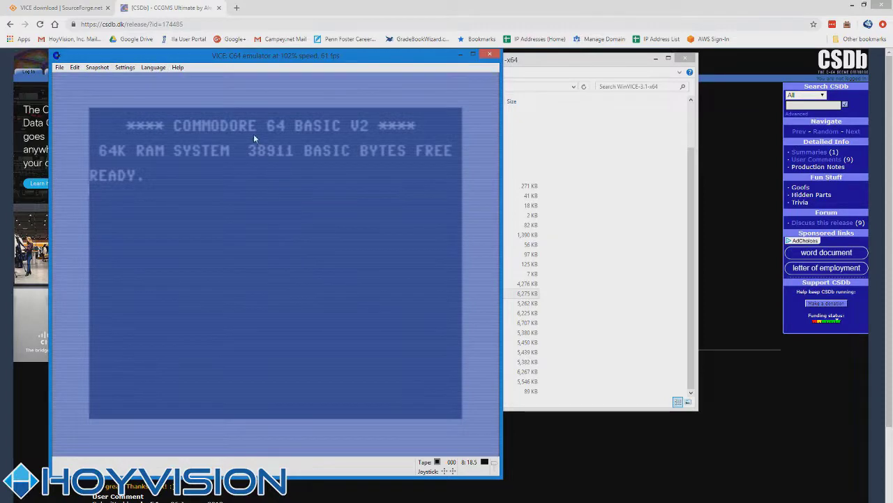
{"action": "left_click_drag", "start_coordinate": [249, 64], "coordinate": [394, 58]}
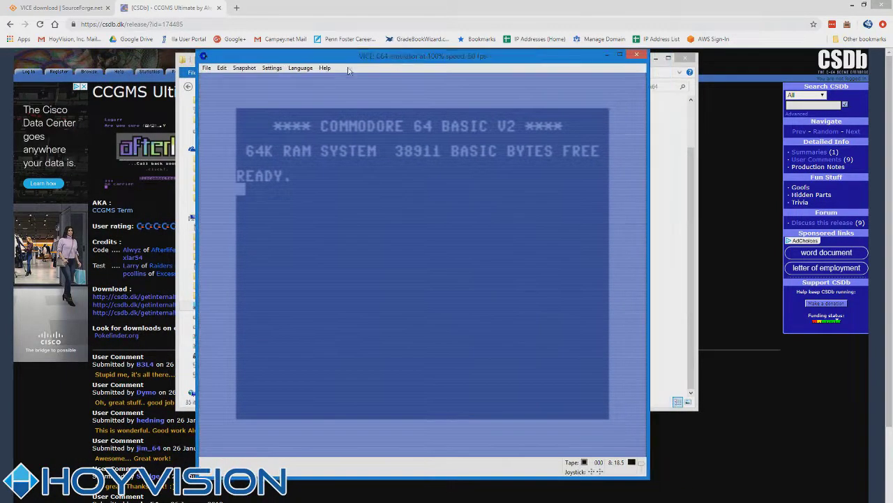
Restore the emulator's default settings, and reposition and enlarge its window.
{"action": "left_click", "coordinate": [273, 67]}
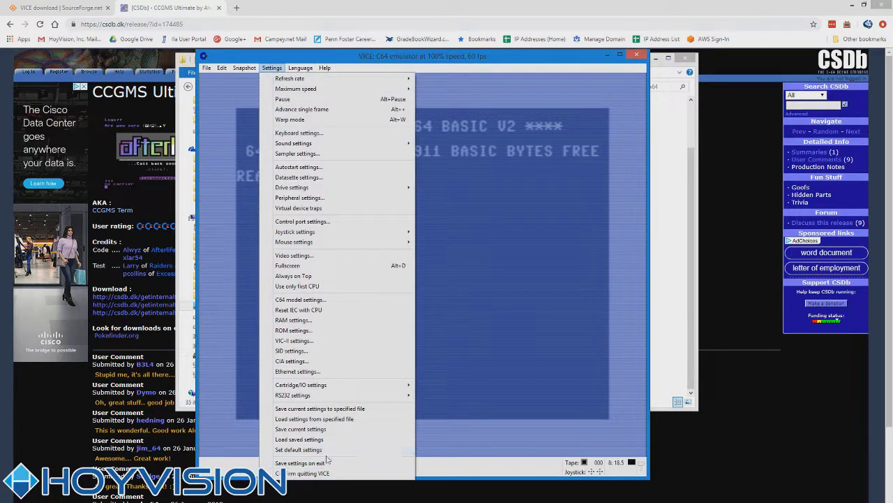
{"action": "left_click", "coordinate": [292, 450]}
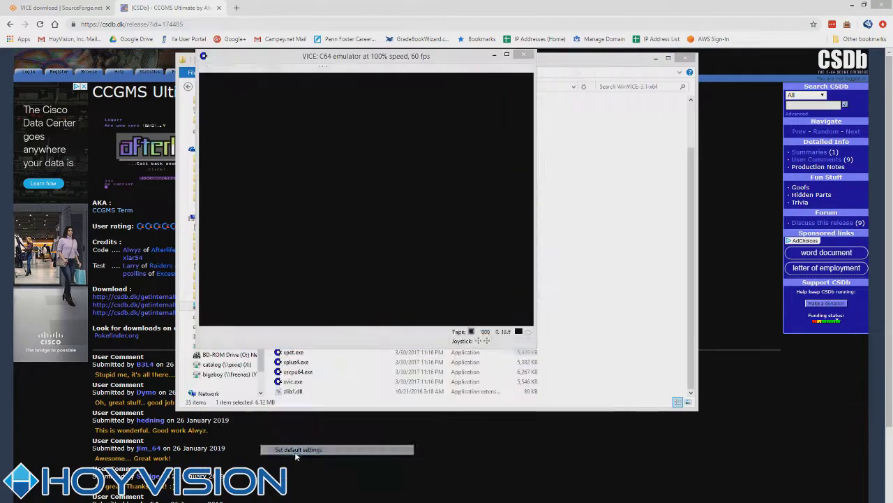
{"action": "left_click", "coordinate": [478, 317]}
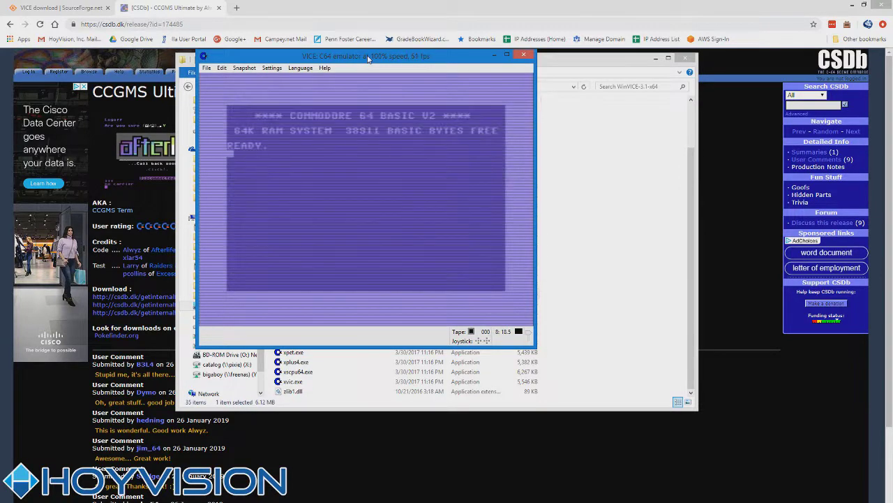
{"action": "left_click_drag", "start_coordinate": [368, 58], "coordinate": [329, 53]}
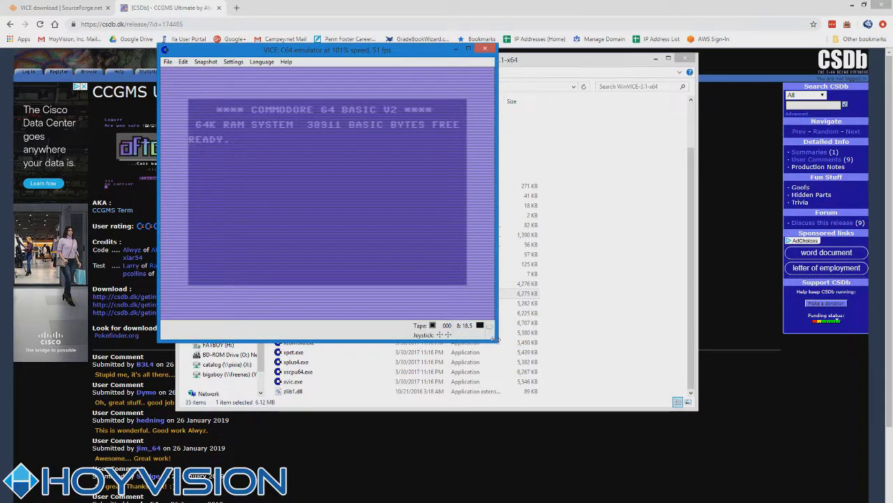
{"action": "left_click_drag", "start_coordinate": [499, 342], "coordinate": [664, 467]}
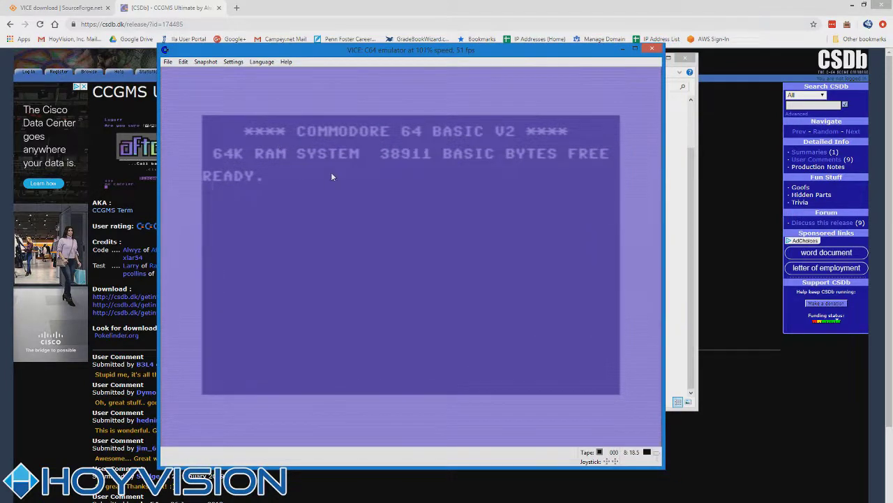
Try entering LOAD followed by a quotation mark at the BASIC prompt to test the keyboard mapping, and erase the text.
{"action": "left_click", "coordinate": [233, 61]}
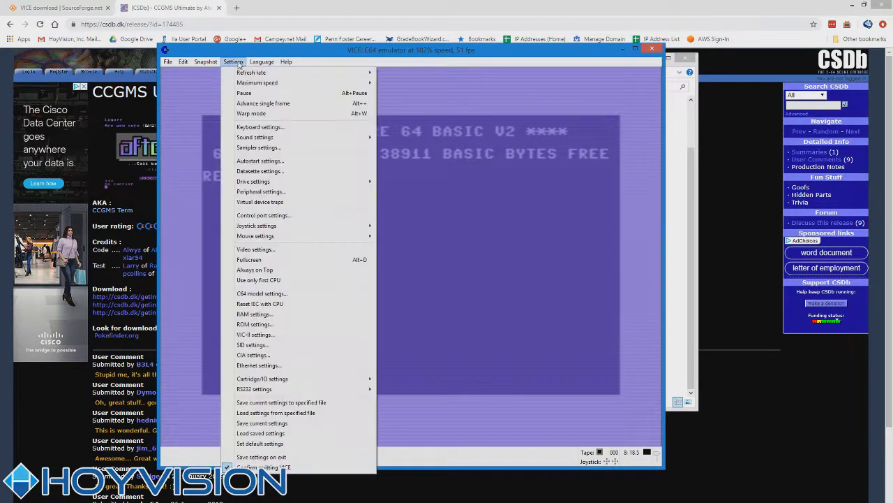
{"action": "left_click", "coordinate": [433, 181]}
{"action": "type", "text": "LOA"}
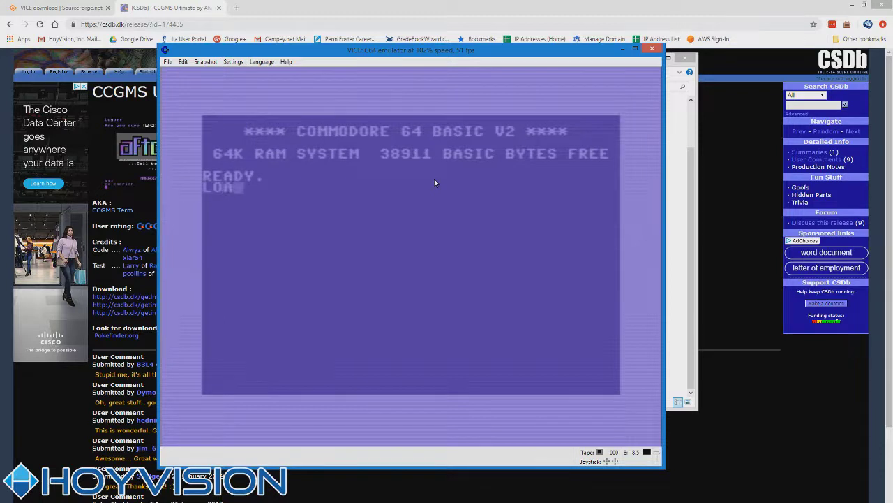
{"action": "type", "text": "D\""}
{"action": "key", "text": "BackSpace"}
{"action": "type", "text": "@"}
{"action": "key", "text": "BackSpace"}
{"action": "key", "text": "BackSpace"}
{"action": "key", "text": "BackSpace"}
{"action": "key", "text": "BackSpace"}
{"action": "key", "text": "BackSpace"}
Change the active keymap in the emulator's keyboard settings and apply it.
{"action": "left_click", "coordinate": [239, 64]}
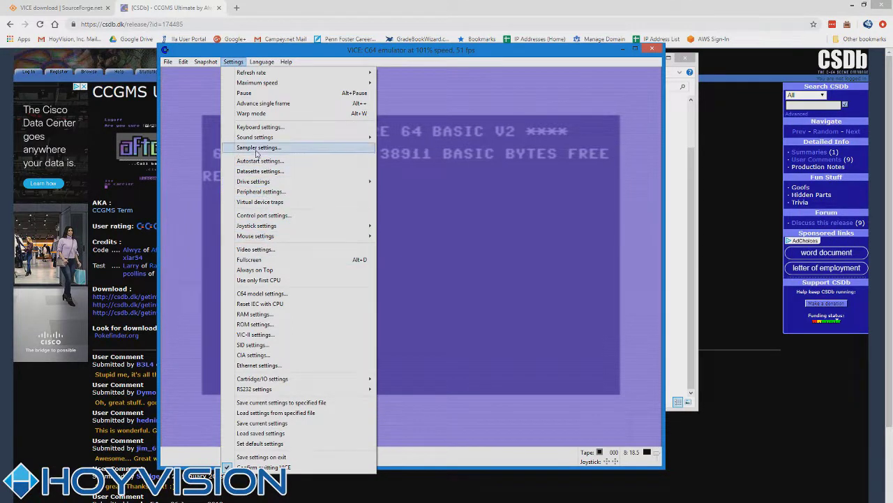
{"action": "left_click", "coordinate": [258, 127]}
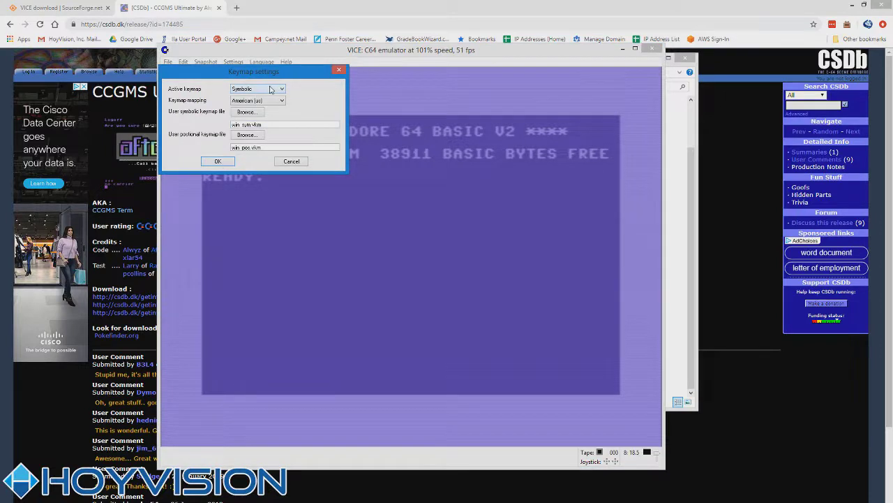
{"action": "left_click", "coordinate": [271, 89]}
{"action": "left_click", "coordinate": [263, 103]}
{"action": "left_click", "coordinate": [218, 161]}
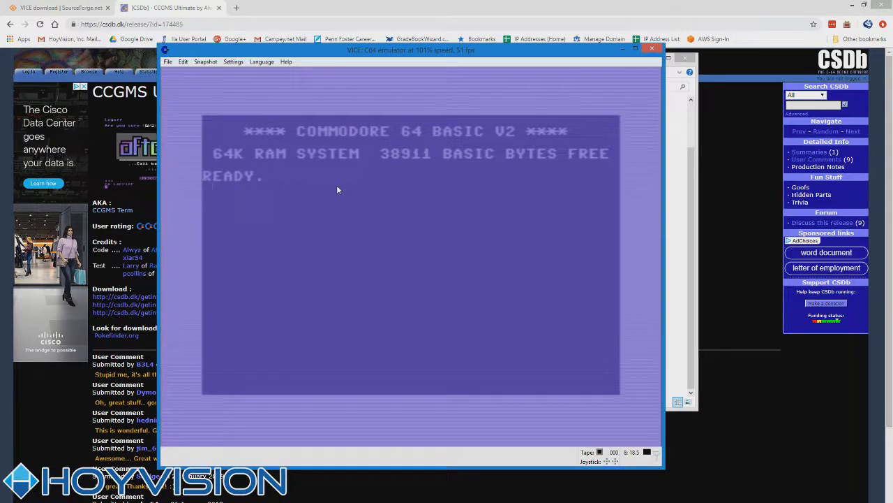
Try to load the directory of device 8 by entering LOAD"$",8 at the BASIC prompt.
{"action": "type", "text": "LOAD\""}
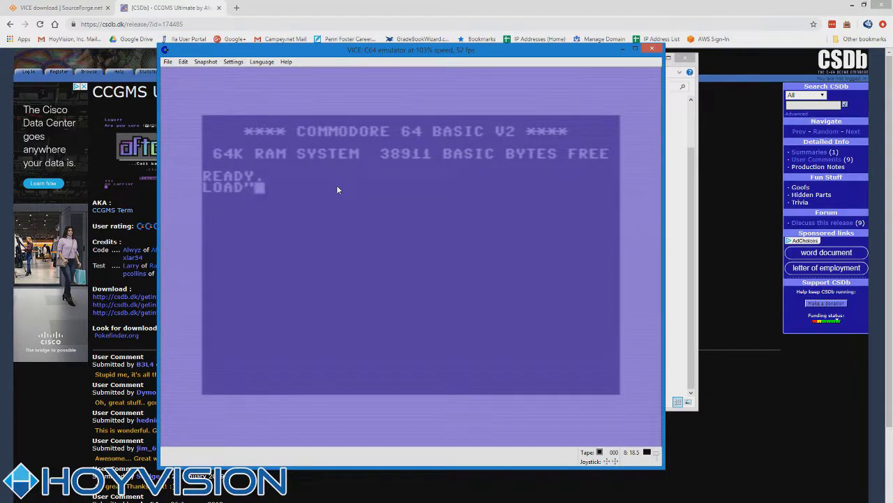
{"action": "type", "text": "$\",8"}
{"action": "key", "text": "Return"}
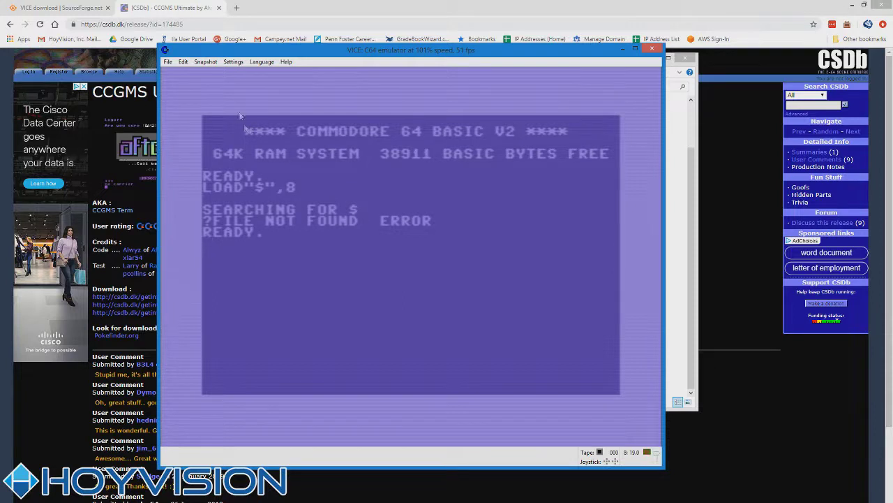
Check the drive type and other options in the drive 8 settings, and accept them as they are.
{"action": "left_click", "coordinate": [232, 61]}
{"action": "left_click", "coordinate": [234, 61]}
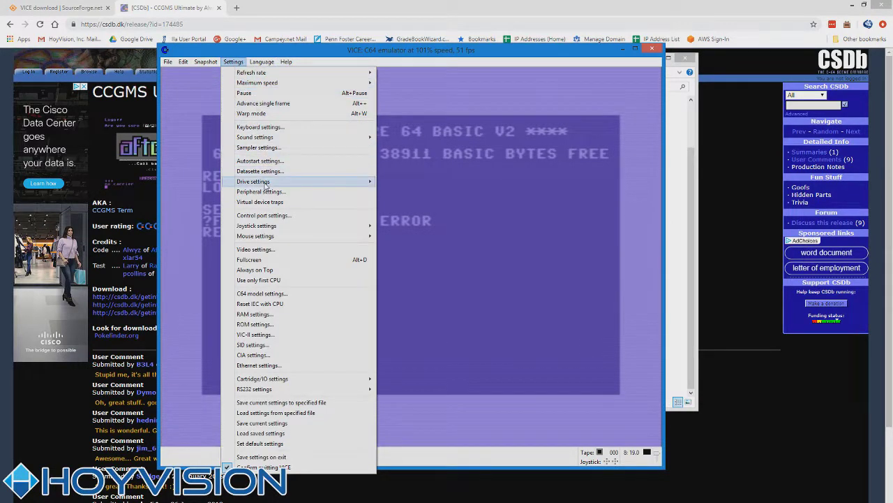
{"action": "mouse_move", "coordinate": [266, 182]}
{"action": "left_click", "coordinate": [409, 206]}
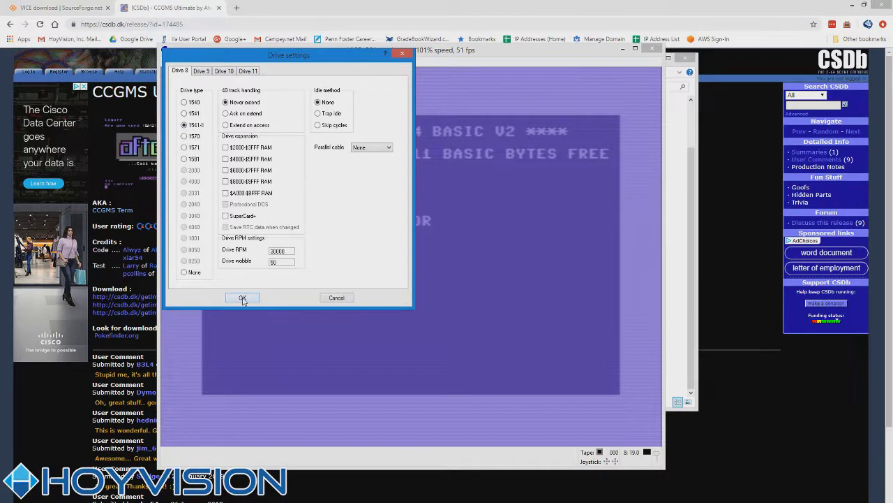
{"action": "left_click", "coordinate": [242, 298]}
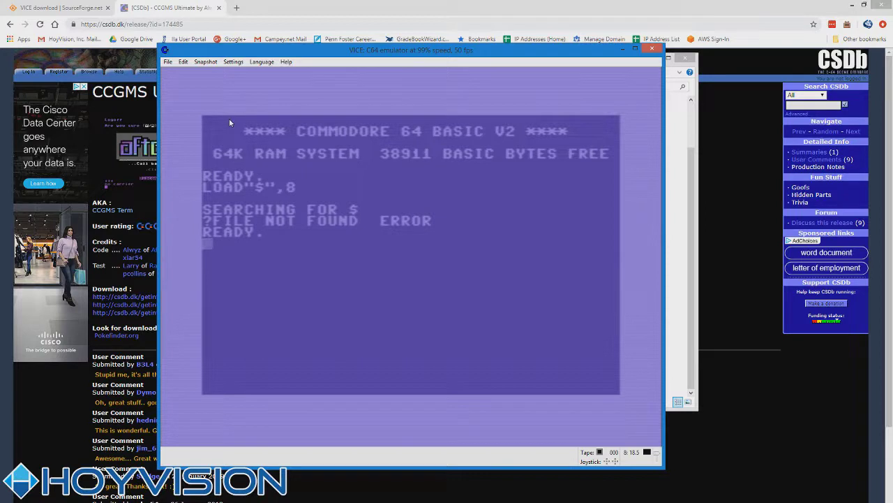
Attach the disk image ccgms ultimate.d64 from C:\Temp\INCOMING\vice\IEC-root to drive 8.
{"action": "left_click", "coordinate": [168, 62]}
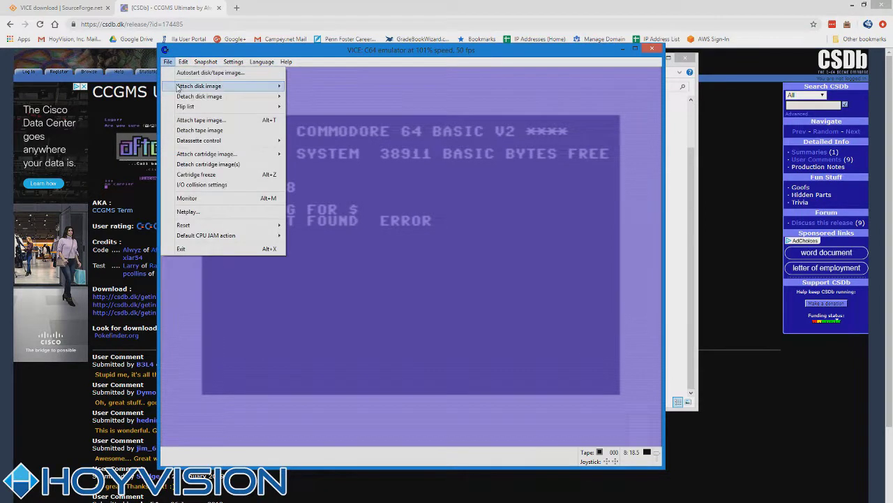
{"action": "mouse_move", "coordinate": [178, 88]}
{"action": "left_click", "coordinate": [333, 88]}
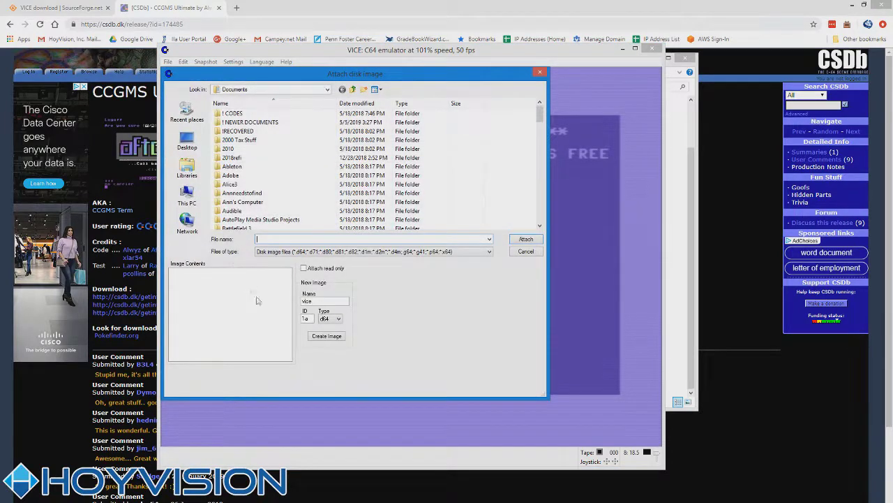
{"action": "type", "text": "c:\temp"}
{"action": "key", "text": "Return"}
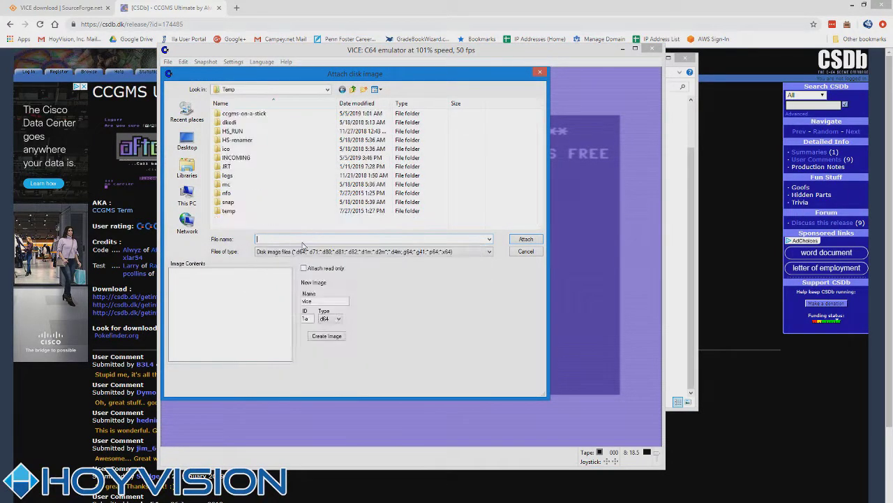
{"action": "double_click", "coordinate": [242, 159]}
{"action": "double_click", "coordinate": [234, 123]}
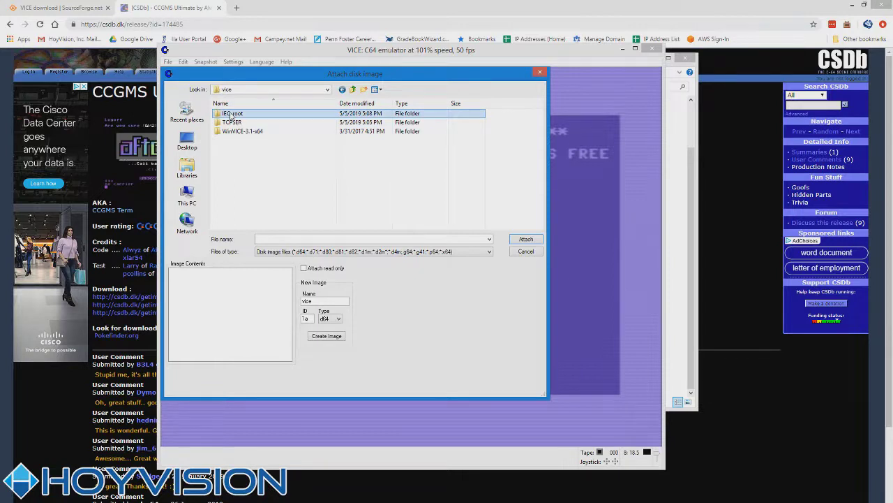
{"action": "double_click", "coordinate": [249, 116]}
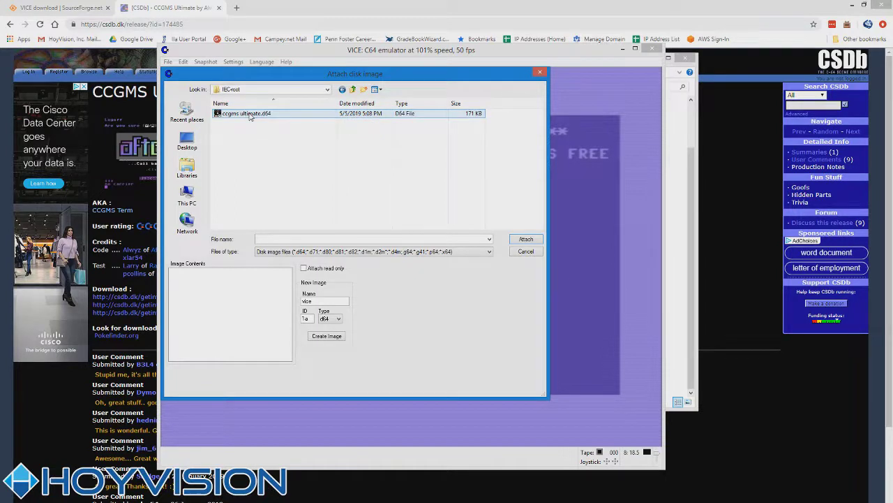
{"action": "left_click", "coordinate": [246, 116]}
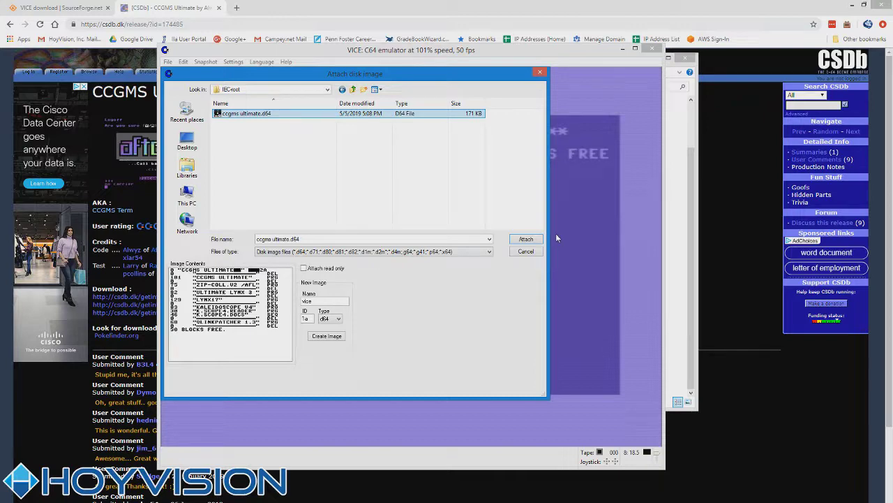
{"action": "left_click", "coordinate": [526, 239]}
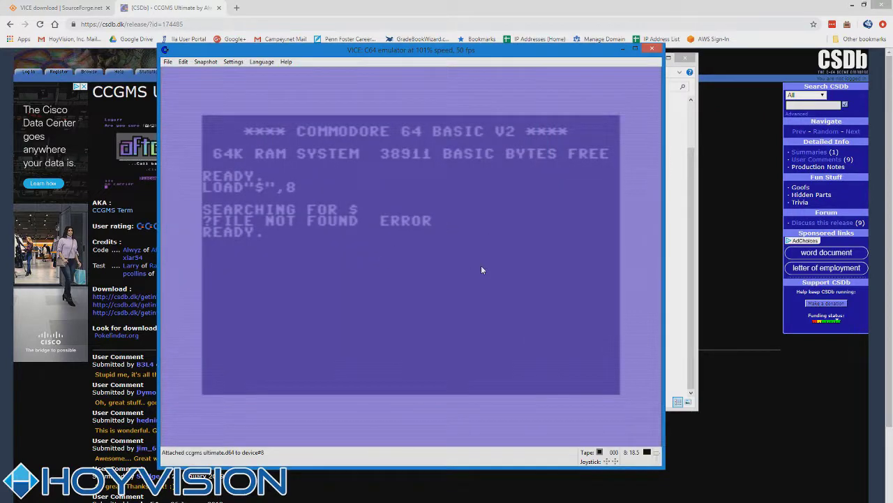
Run the existing LOAD"$",8 line again and display the attached disk's directory with LIST.
{"action": "key", "text": "Up"}
{"action": "key", "text": "Up"}
{"action": "key", "text": "Up"}
{"action": "key", "text": "Up"}
{"action": "key", "text": "Up"}
{"action": "key", "text": "Return"}
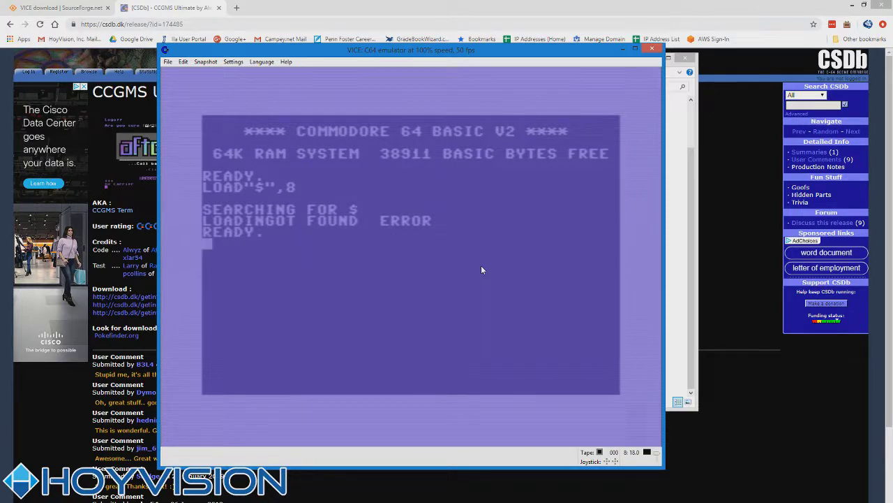
{"action": "left_click", "coordinate": [238, 69]}
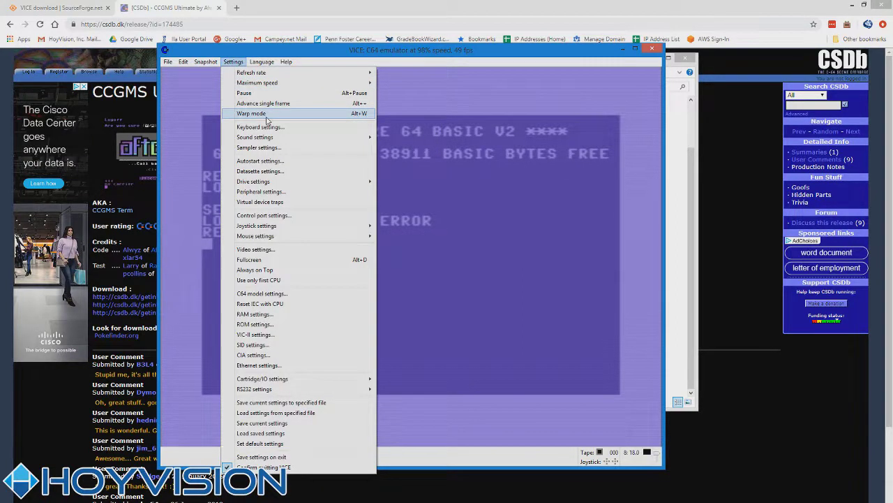
{"action": "left_click", "coordinate": [356, 116]}
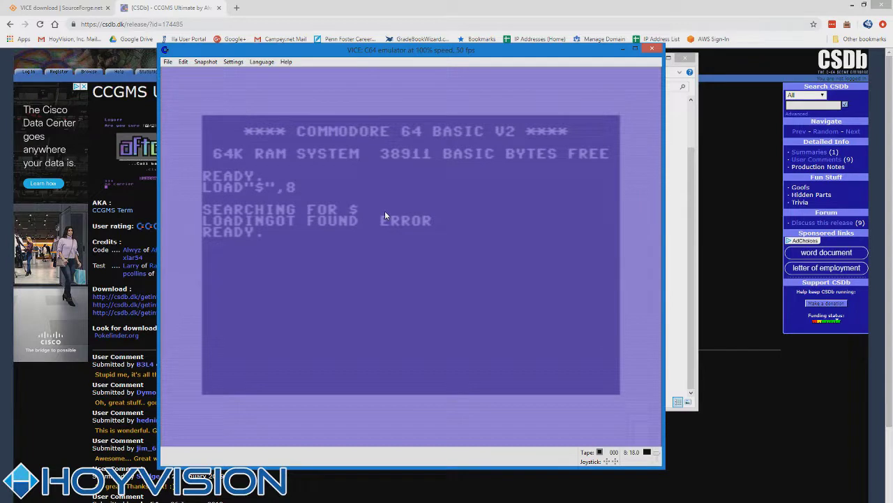
{"action": "type", "text": "LIST"}
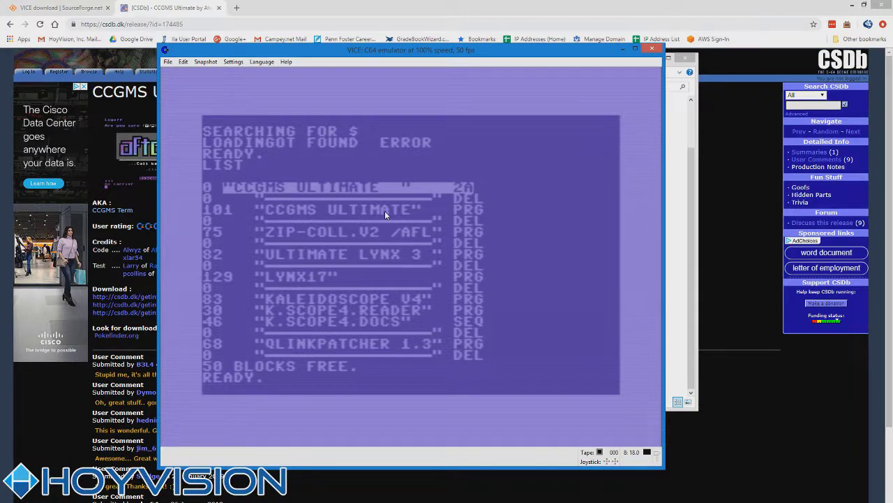
{"action": "key", "text": "Up"}
{"action": "key", "text": "Up"}
{"action": "key", "text": "Up"}
{"action": "key", "text": "Up"}
{"action": "key", "text": "Up"}
{"action": "key", "text": "Up"}
{"action": "key", "text": "Up"}
{"action": "key", "text": "Up"}
{"action": "key", "text": "Up"}
{"action": "key", "text": "Down"}
{"action": "key", "text": "Down"}
{"action": "key", "text": "Down"}
{"action": "key", "text": "Down"}
{"action": "key", "text": "Down"}
{"action": "key", "text": "Down"}
{"action": "key", "text": "Down"}
{"action": "key", "text": "Down"}
{"action": "key", "text": "Down"}
{"action": "key", "text": "Down"}
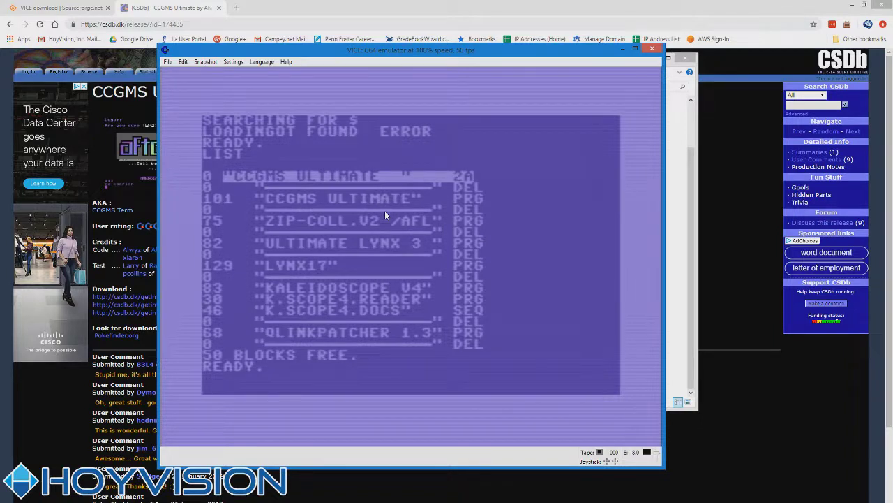
Load the first program on the disk with LOAD"*",8,1, toggle warp mode while it loads, and run the program.
{"action": "type", "text": "LOAD\""}
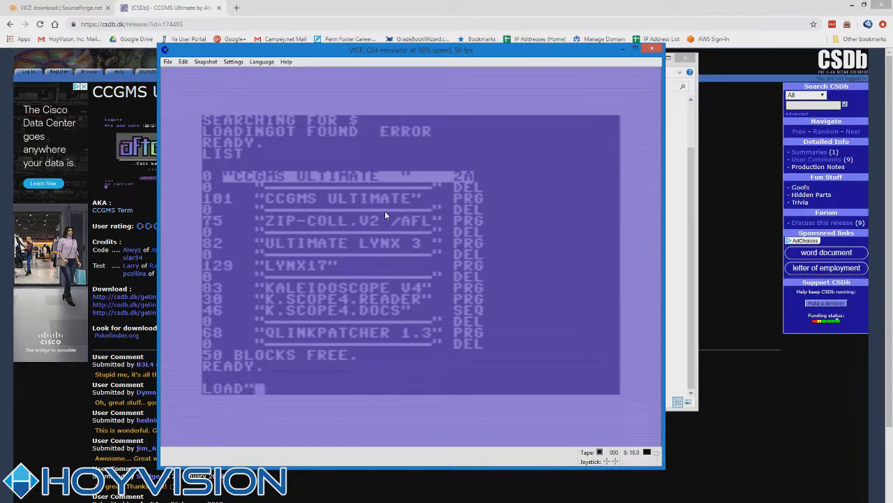
{"action": "type", "text": "*\",8,1"}
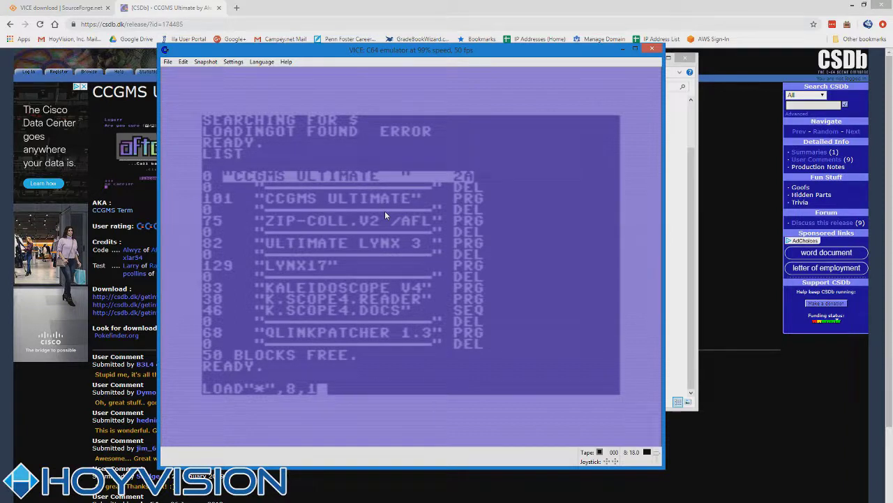
{"action": "key", "text": "Return"}
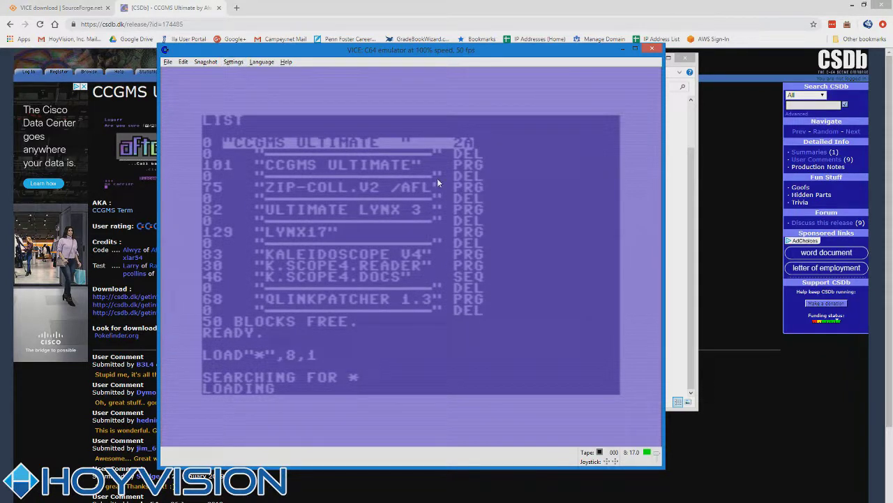
{"action": "key", "text": "alt+w"}
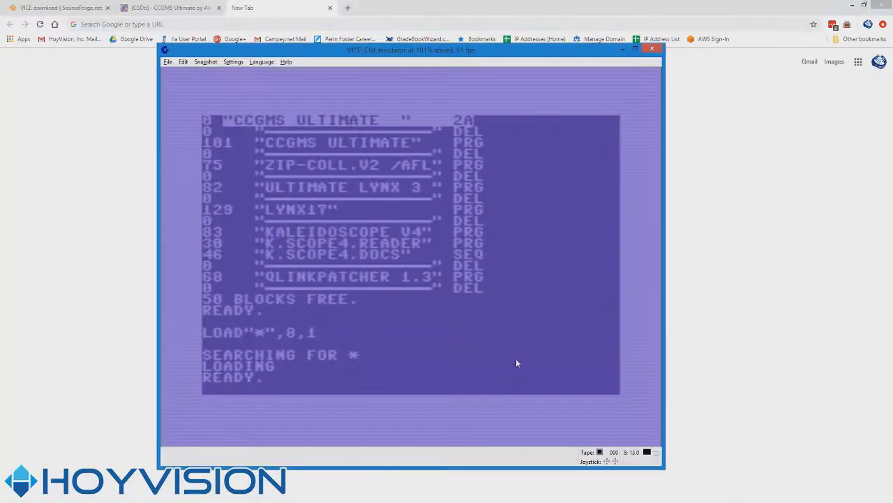
{"action": "type", "text": "RUN"}
{"action": "key", "text": "Return"}
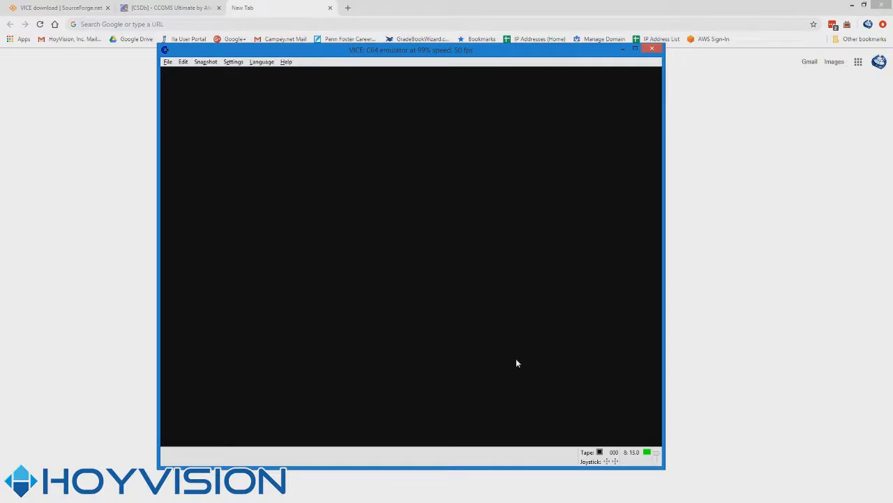
Bring the tcpser console window forward and place the emulator window beside it.
{"action": "key", "text": "alt+Tab"}
{"action": "key", "text": "alt+Tab"}
{"action": "key", "text": "alt+Tab"}
{"action": "key", "text": "alt+Tab"}
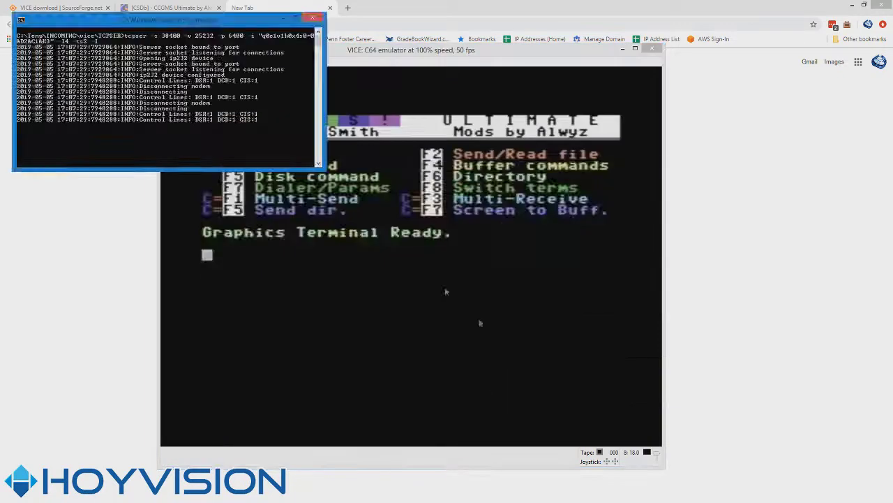
{"action": "key", "text": "alt+Tab"}
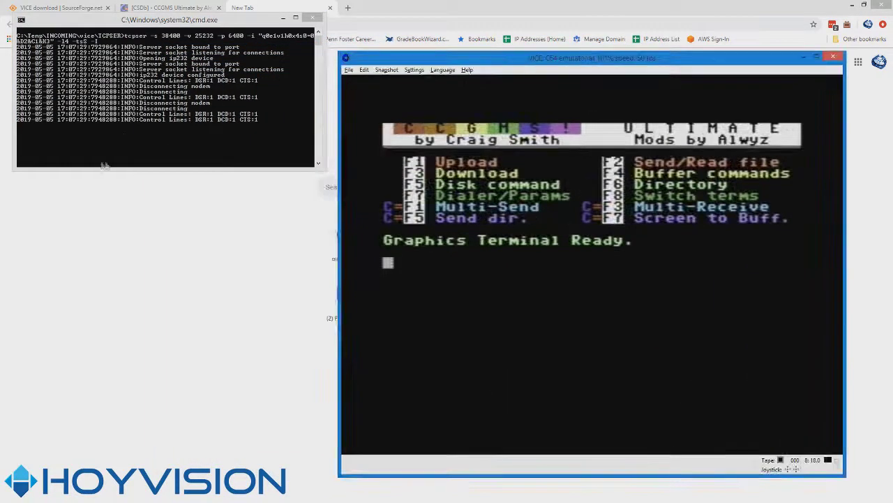
{"action": "left_click", "coordinate": [150, 125]}
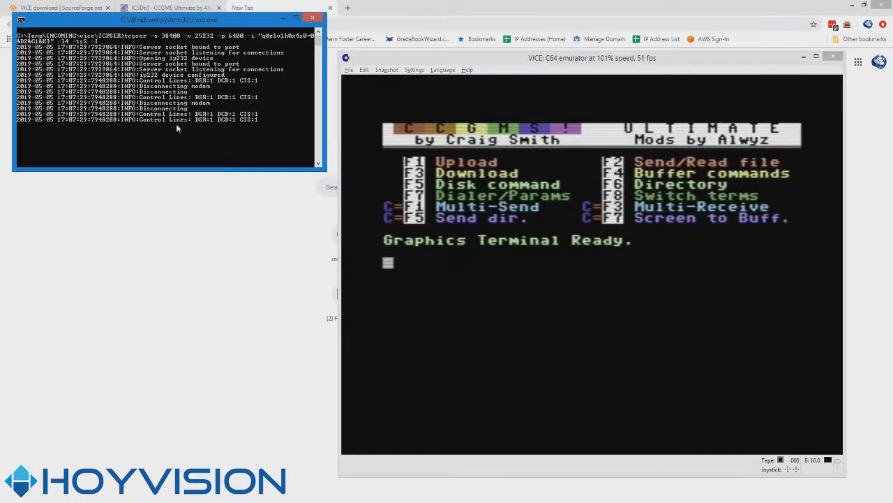
{"action": "left_click_drag", "start_coordinate": [445, 61], "coordinate": [435, 40]}
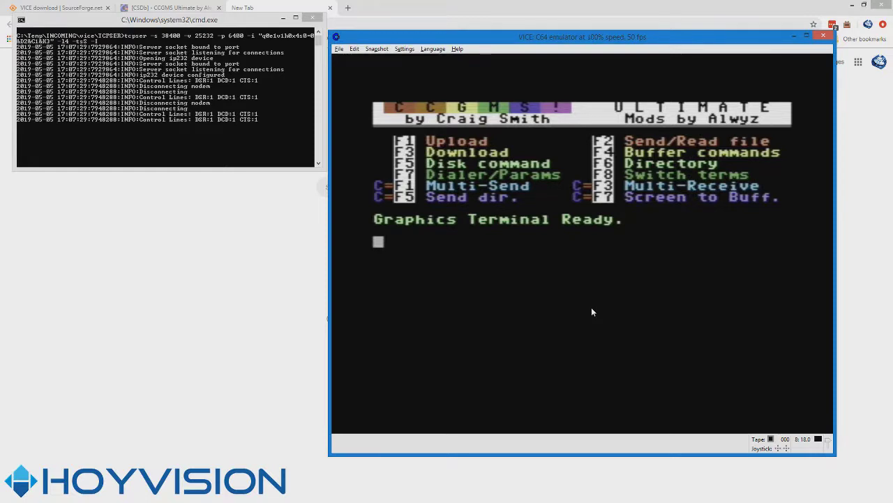
Set RS232 device 1 to 127.0.0.1:25232 in the emulator's RS232 settings and apply it.
{"action": "left_click", "coordinate": [405, 49]}
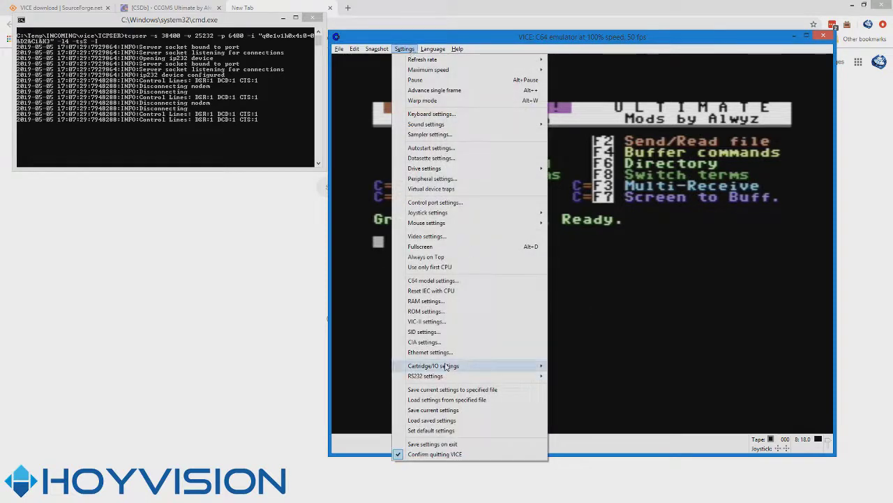
{"action": "mouse_move", "coordinate": [447, 377]}
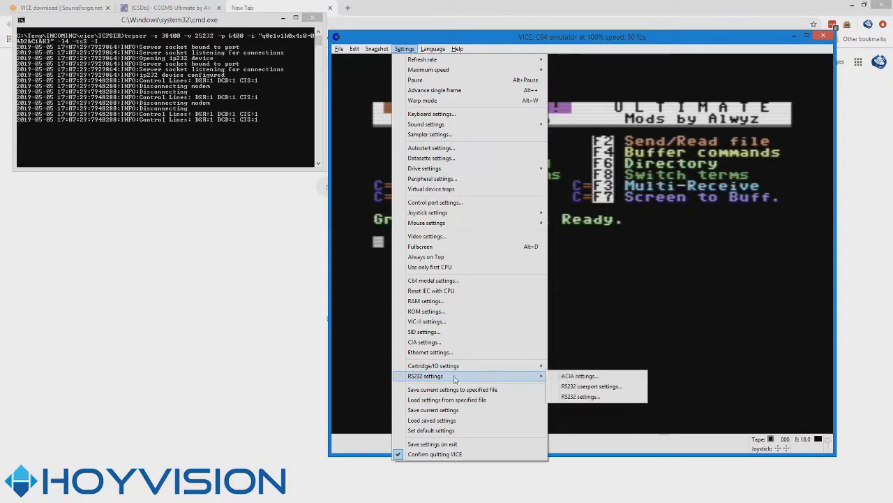
{"action": "left_click", "coordinate": [589, 397]}
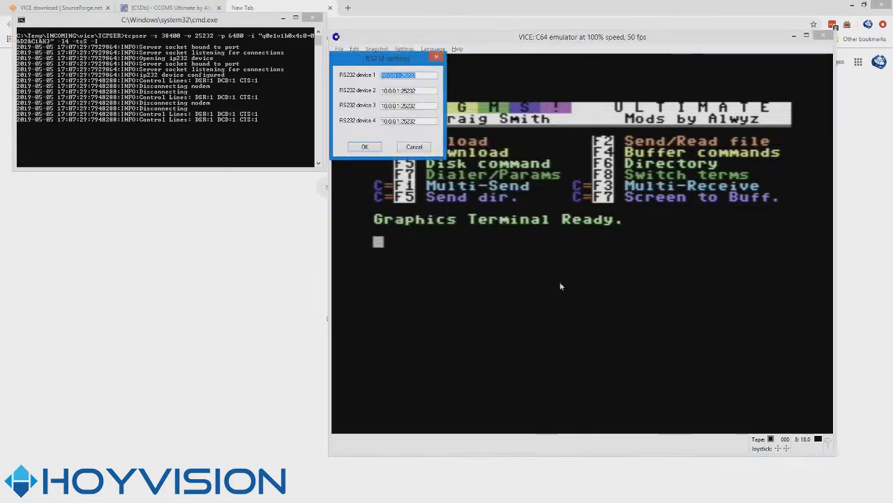
{"action": "left_click", "coordinate": [429, 76]}
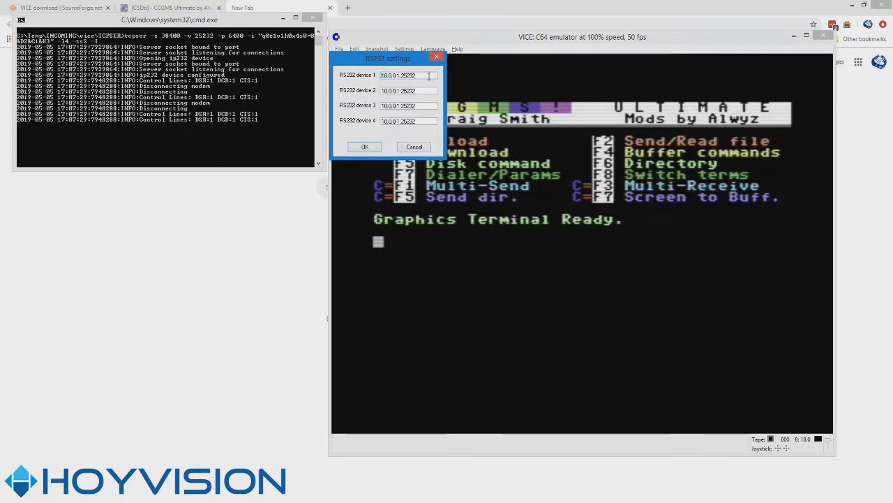
{"action": "key", "text": "BackSpace"}
{"action": "key", "text": "BackSpace"}
{"action": "key", "text": "BackSpace"}
{"action": "key", "text": "BackSpace"}
{"action": "key", "text": "BackSpace"}
{"action": "key", "text": "BackSpace"}
{"action": "key", "text": "BackSpace"}
{"action": "key", "text": "BackSpace"}
{"action": "key", "text": "BackSpace"}
{"action": "key", "text": "BackSpace"}
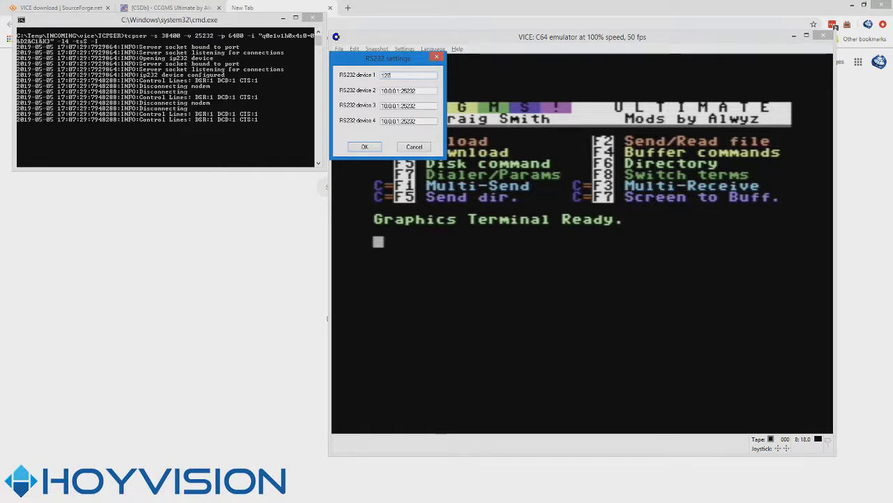
{"action": "type", "text": "127.0.0.1:25232"}
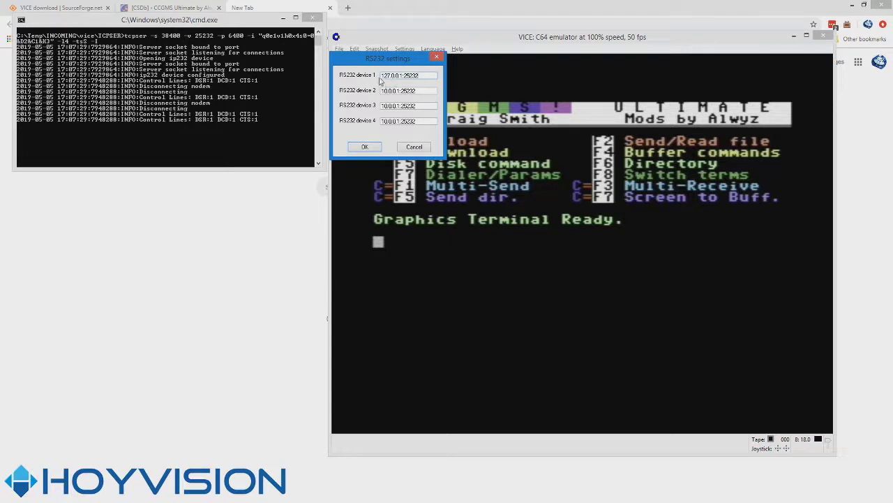
{"action": "left_click_drag", "start_coordinate": [400, 79], "coordinate": [368, 81]}
{"action": "left_click", "coordinate": [420, 75]}
{"action": "left_click", "coordinate": [364, 146]}
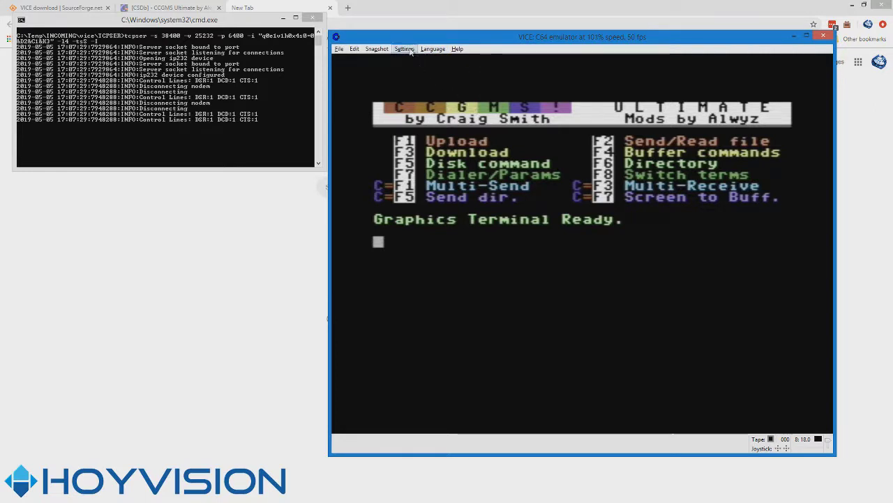
Enable ACIA RS232 interface emulation on RS232 device 1 with the ACIA mode set to Swiftlink, and apply it.
{"action": "left_click", "coordinate": [408, 51]}
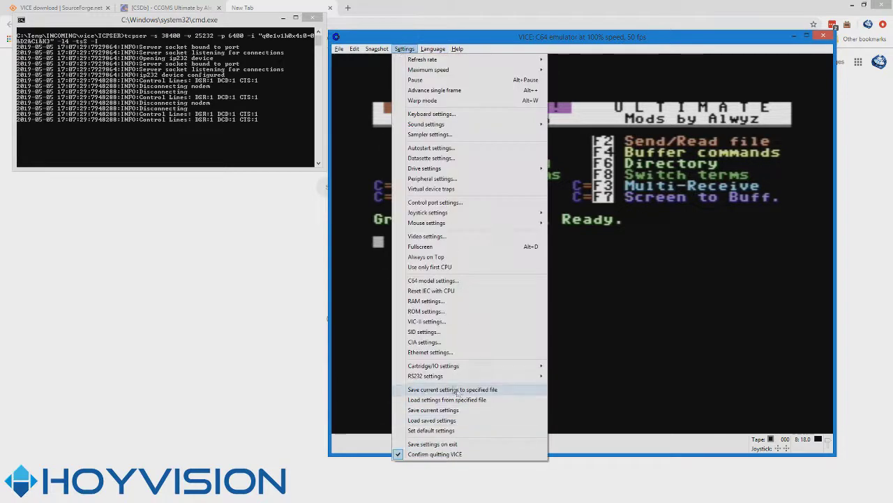
{"action": "mouse_move", "coordinate": [447, 377]}
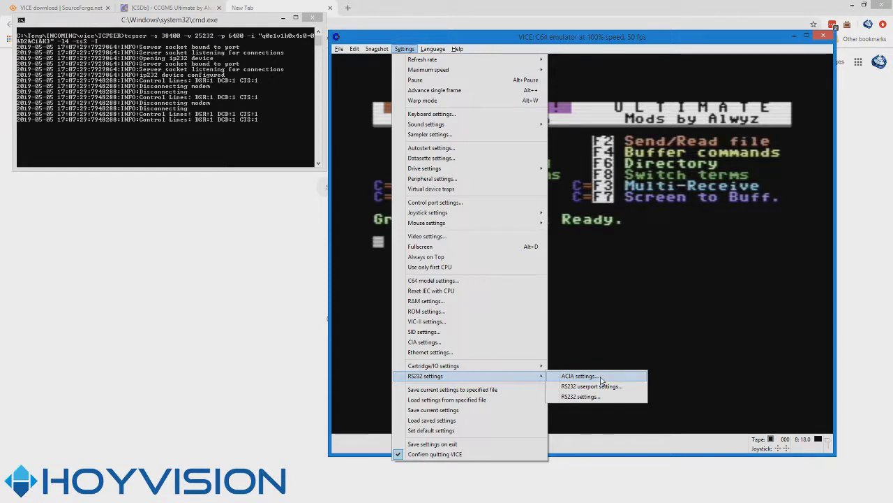
{"action": "left_click", "coordinate": [599, 376]}
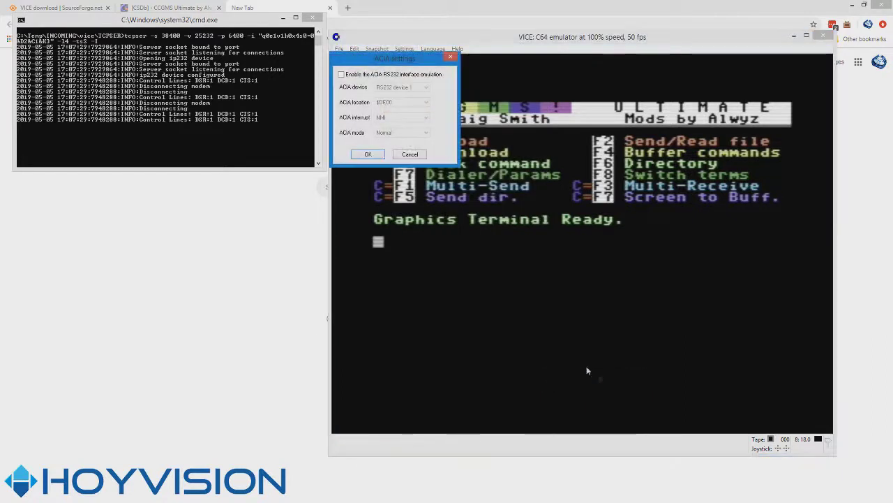
{"action": "left_click", "coordinate": [355, 75]}
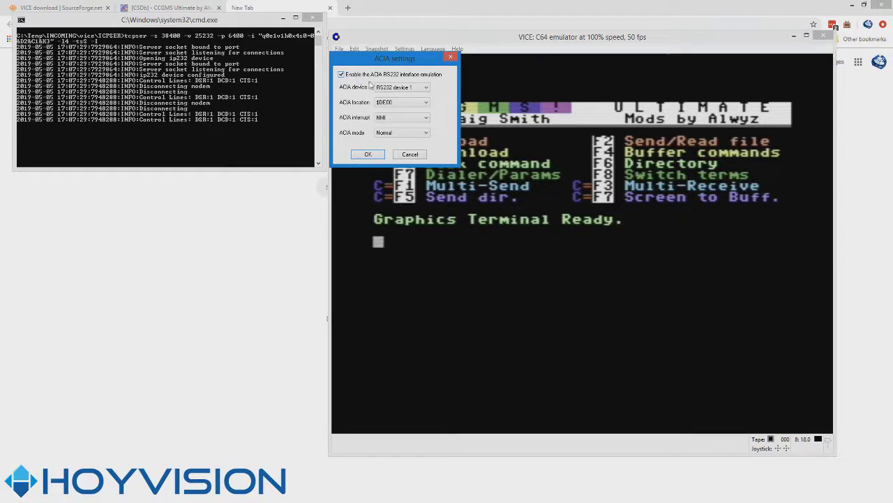
{"action": "left_click", "coordinate": [404, 90]}
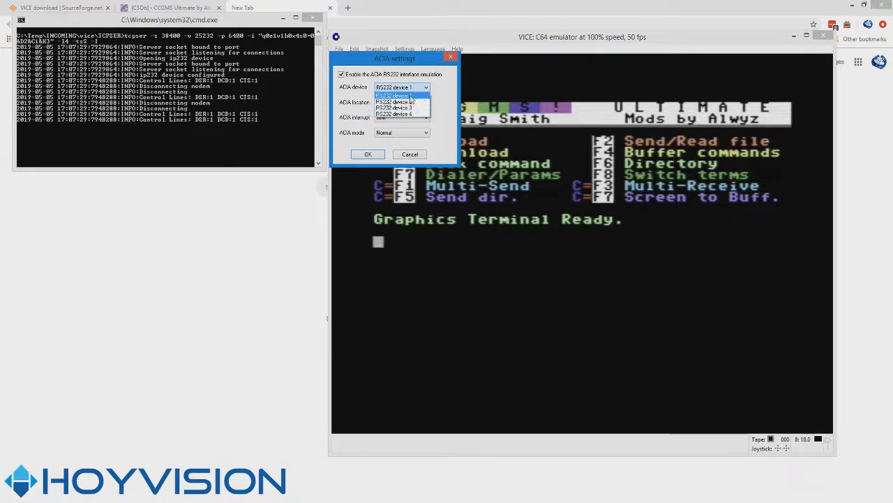
{"action": "left_click", "coordinate": [412, 96]}
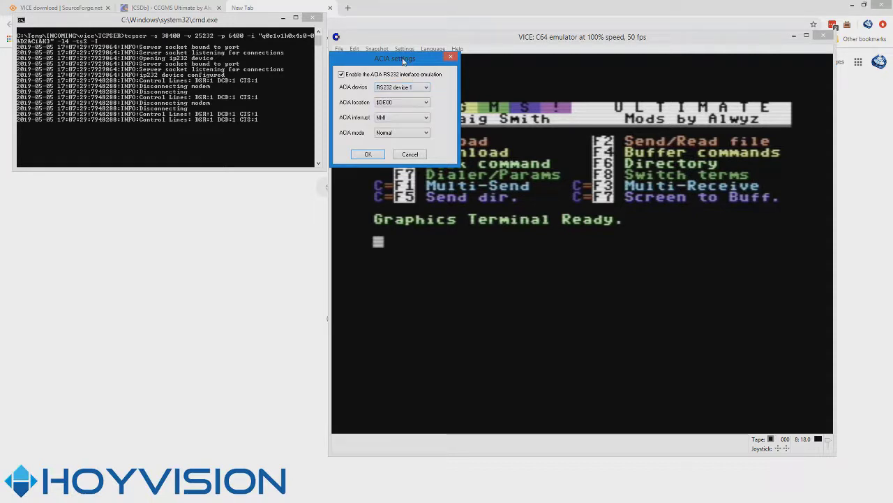
{"action": "left_click", "coordinate": [380, 132]}
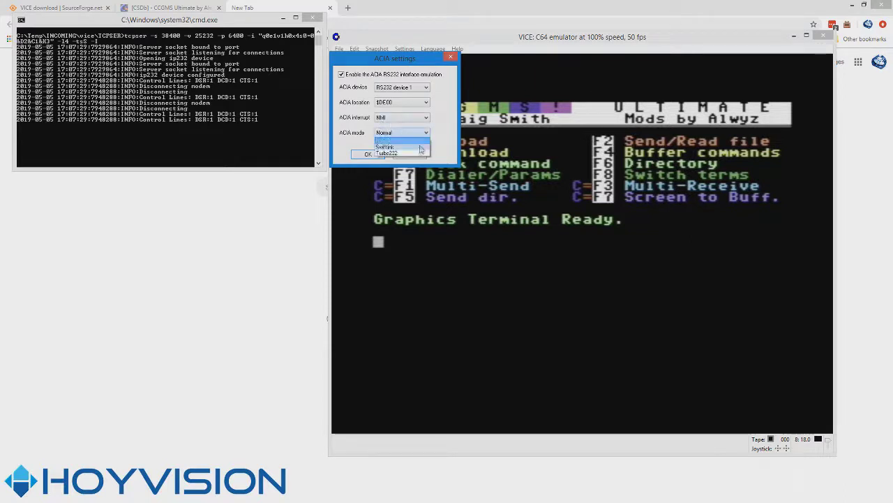
{"action": "left_click", "coordinate": [407, 146]}
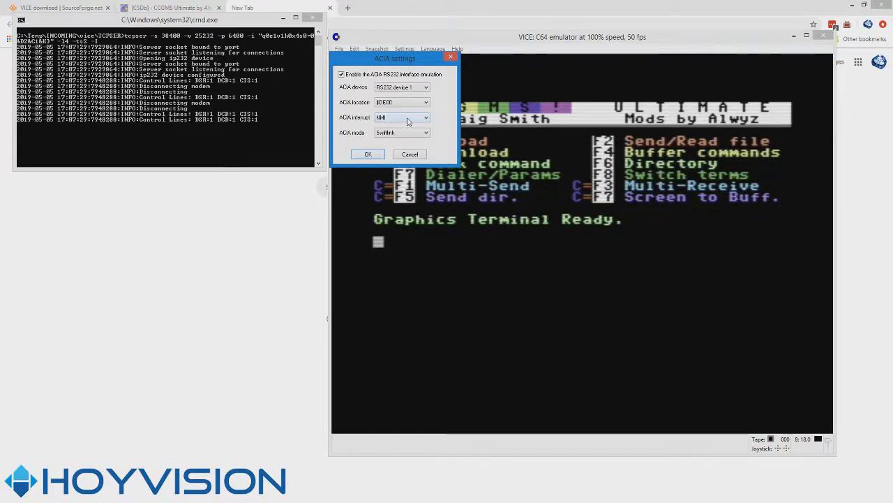
{"action": "left_click", "coordinate": [369, 155]}
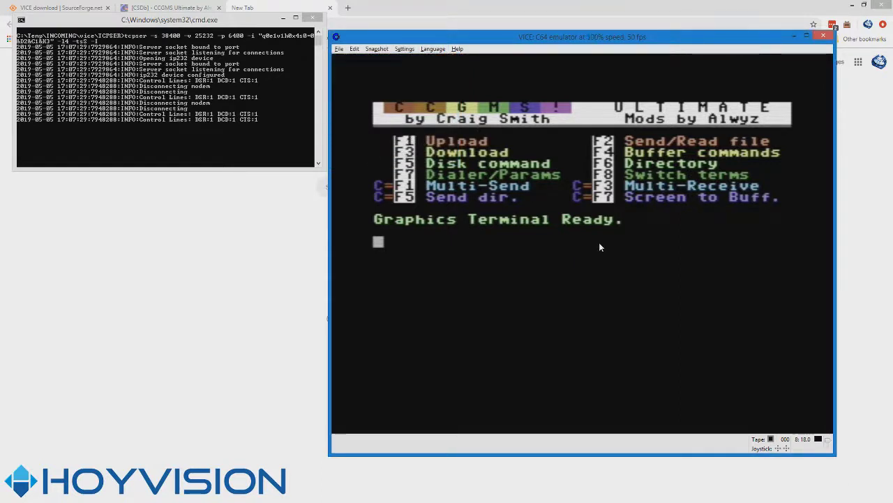
Set the CCGMS modem type to Swift / Turbo DE and the baud rate to 38400, and return to the terminal.
{"action": "key", "text": "F7"}
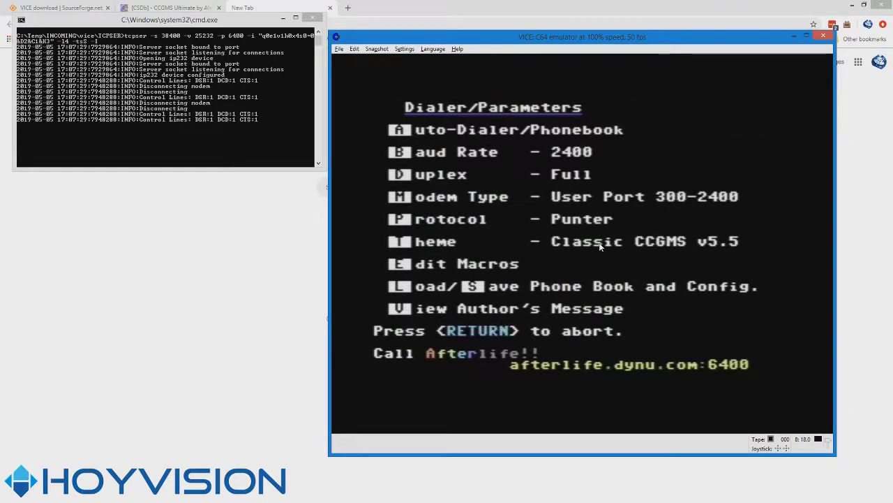
{"action": "key", "text": "Return"}
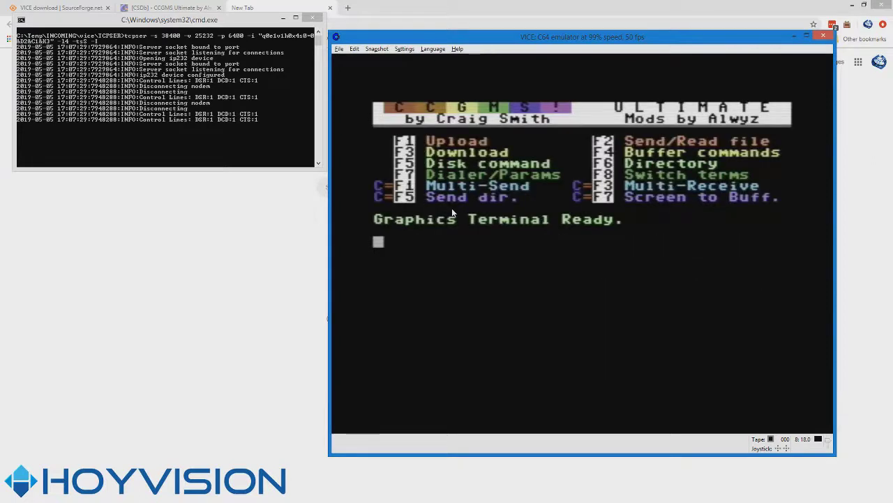
{"action": "key", "text": "F7"}
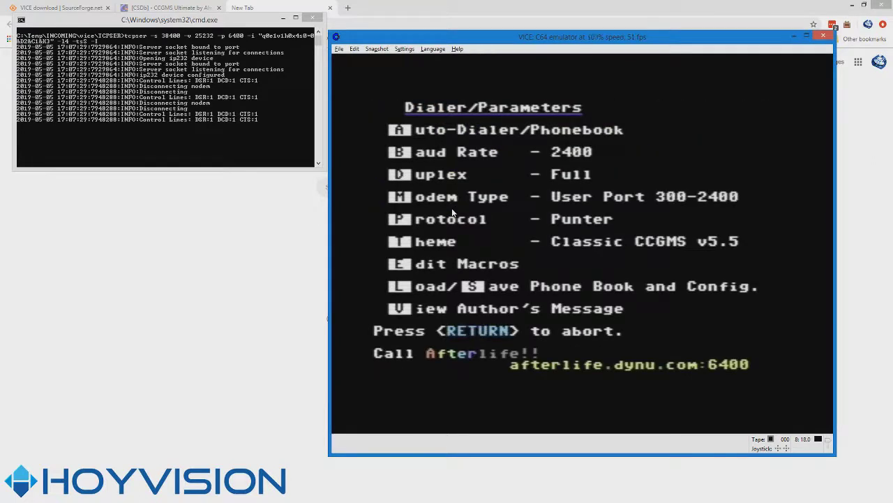
{"action": "key", "text": "m"}
{"action": "key", "text": "m"}
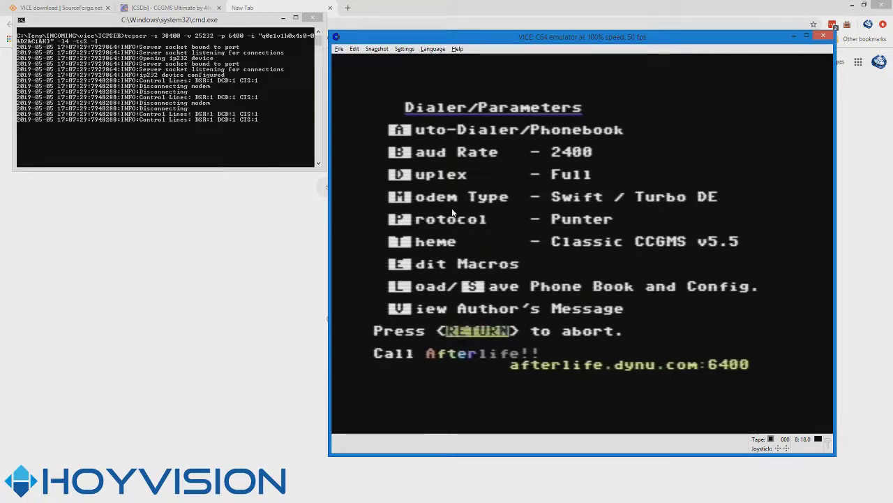
{"action": "key", "text": "b"}
{"action": "key", "text": "b"}
{"action": "key", "text": "b"}
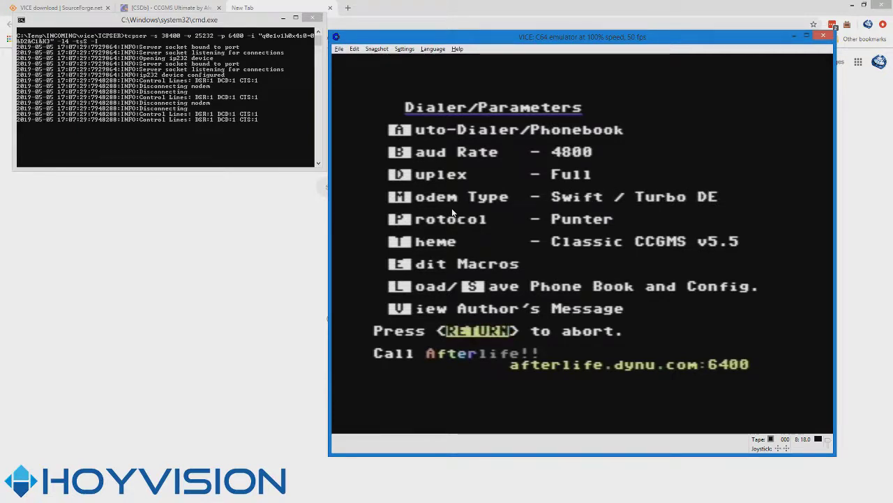
{"action": "key", "text": "b"}
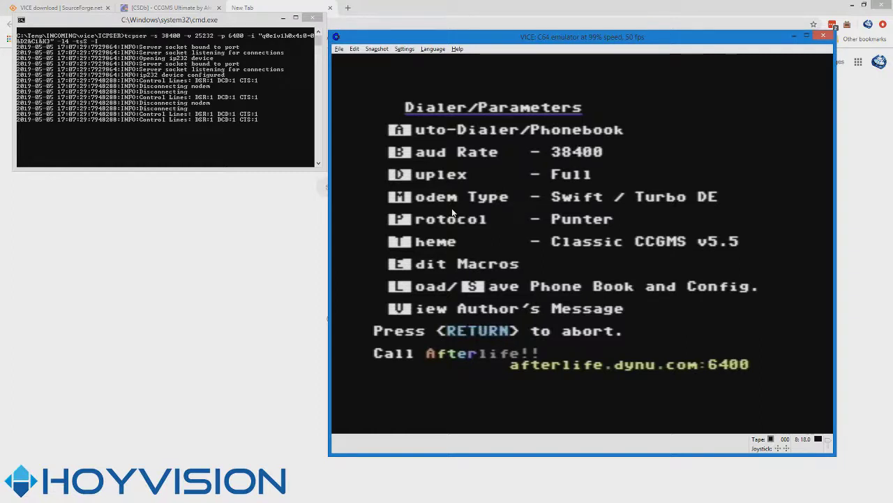
{"action": "key", "text": "Return"}
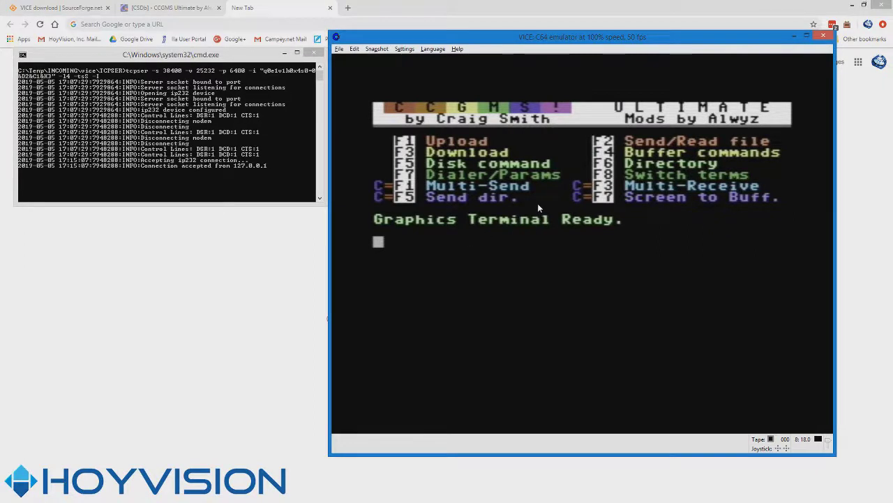
Test the modem by sending the at command twice, and begin a dial command with atdt.
{"action": "type", "text": "at"}
{"action": "key", "text": "Return"}
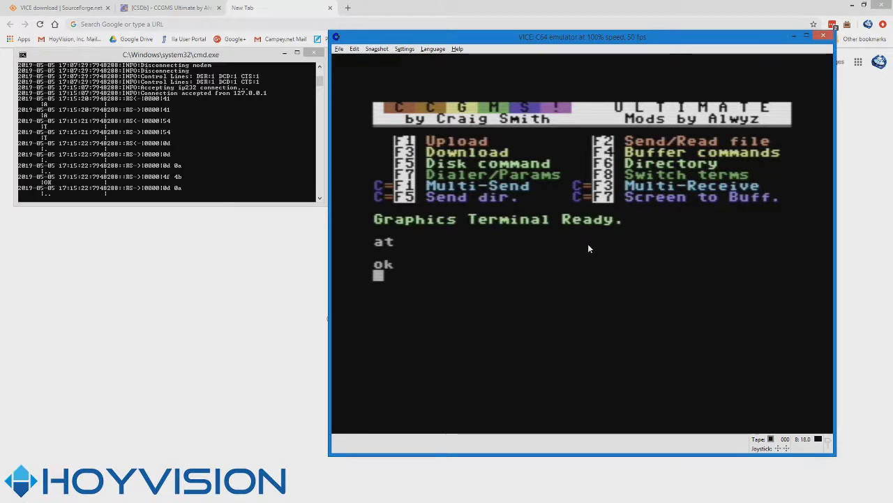
{"action": "type", "text": "at"}
{"action": "key", "text": "Return"}
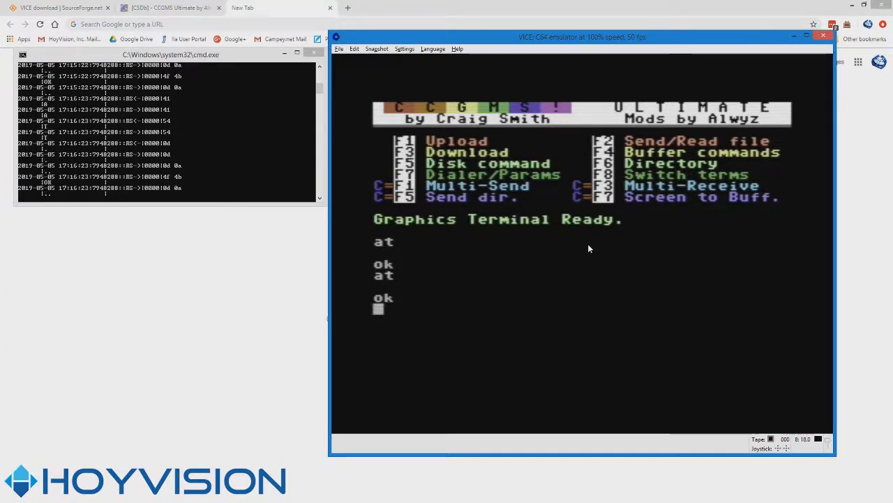
{"action": "type", "text": "atdt"}
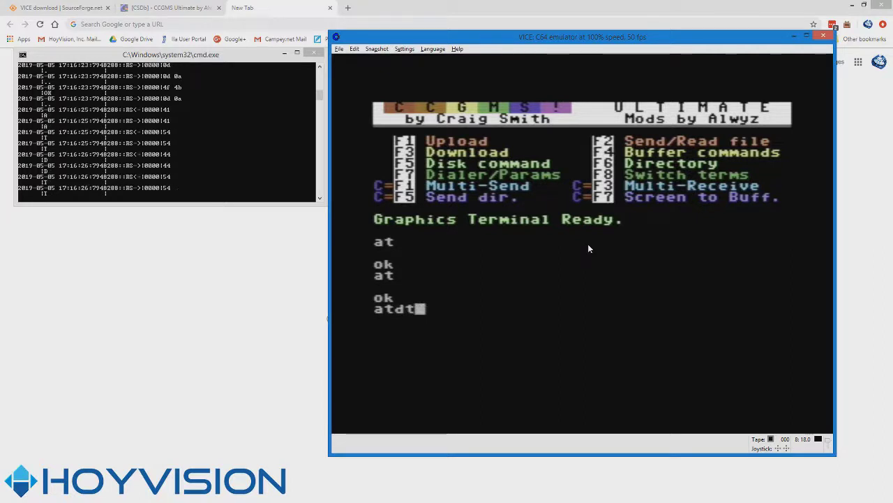
In Chrome, search for "bbs outpost", open Commodore BBS Outpost and copy the 13th Floor BBS (C64 Edition) address.
{"action": "left_click", "coordinate": [275, 307]}
{"action": "left_click", "coordinate": [242, 28]}
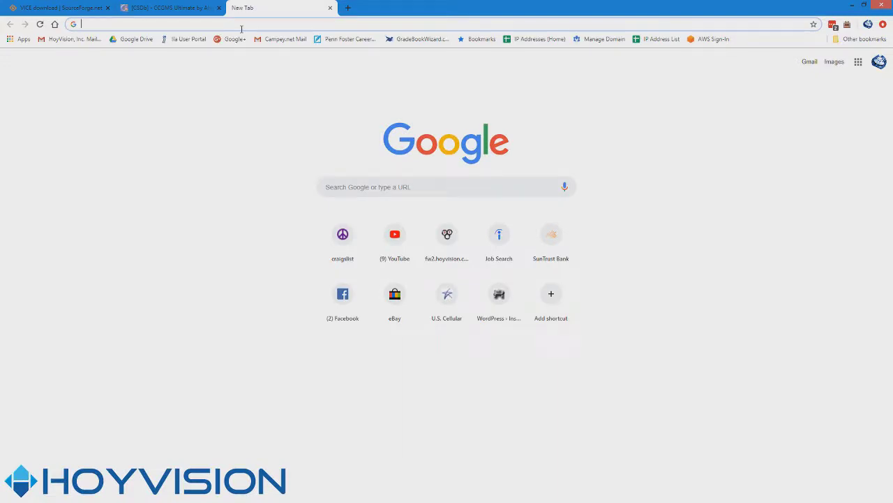
{"action": "type", "text": "bbs outpost"}
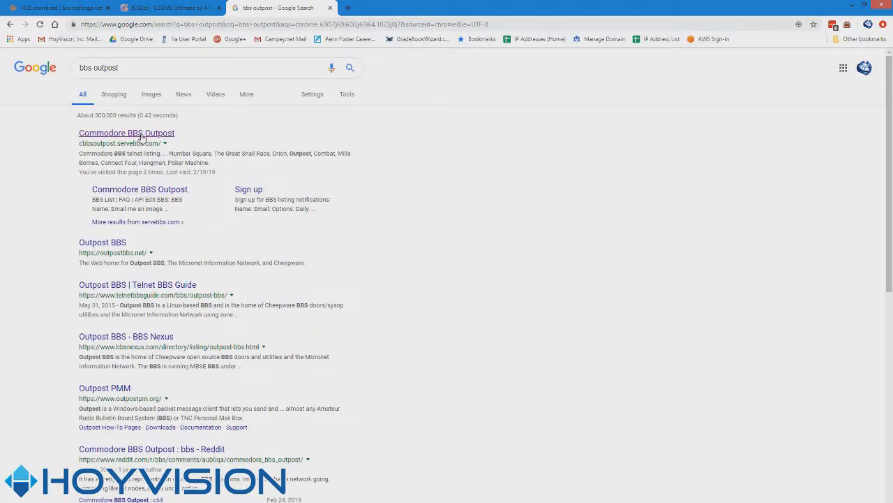
{"action": "left_click", "coordinate": [151, 134]}
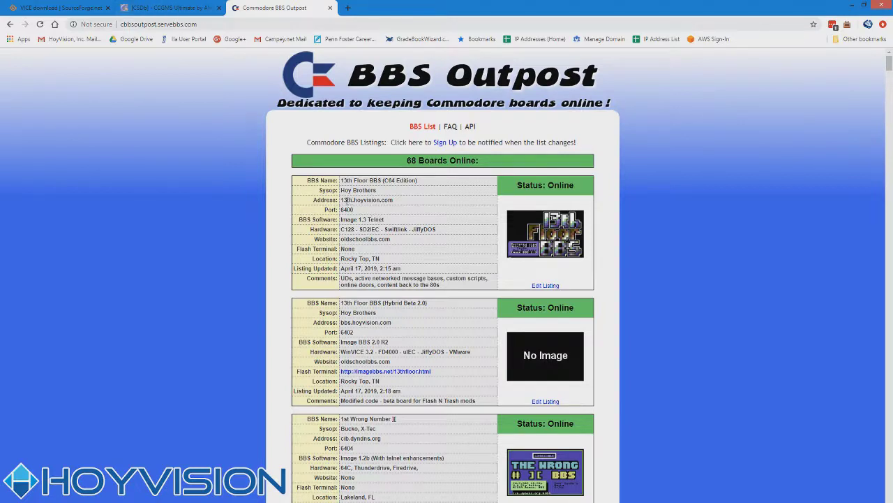
{"action": "left_click_drag", "start_coordinate": [342, 200], "coordinate": [388, 201]}
{"action": "right_click", "coordinate": [388, 201]}
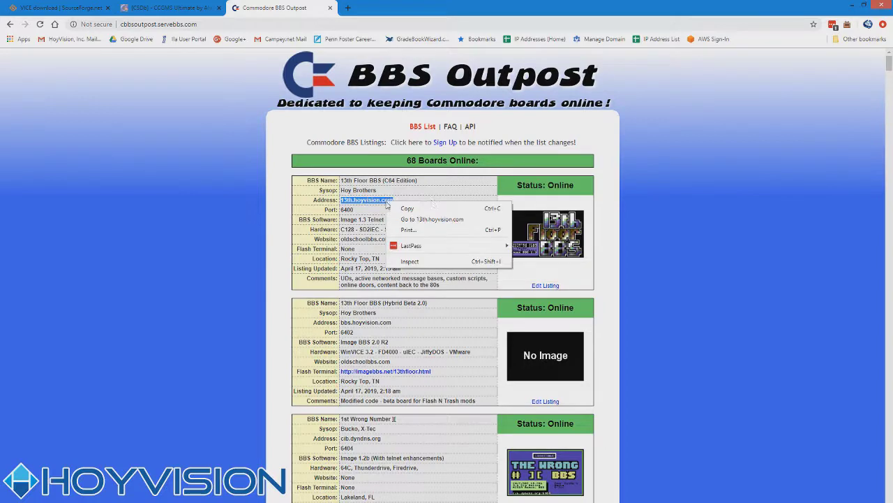
{"action": "left_click", "coordinate": [421, 208]}
Switch back to VICE, complete the dial command with the copied address 13th.hoyvision.com and port :6400, and dial the board.
{"action": "key", "text": "alt+Tab"}
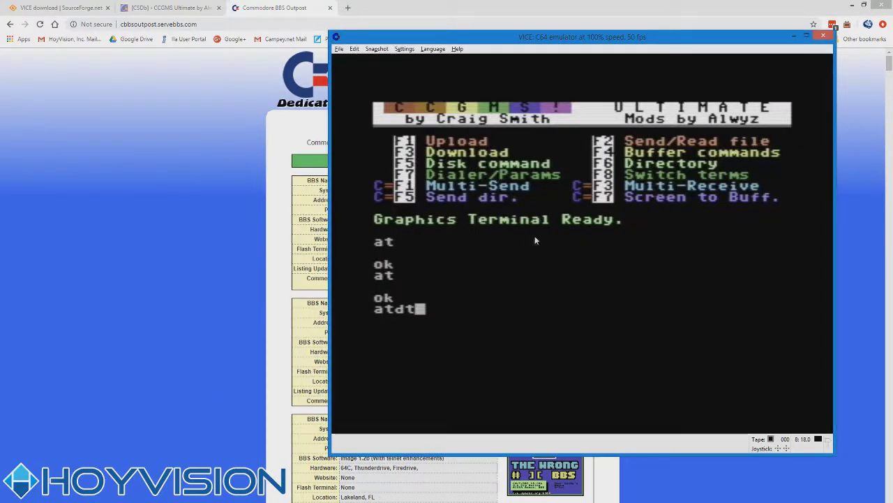
{"action": "key", "text": "alt+Insert"}
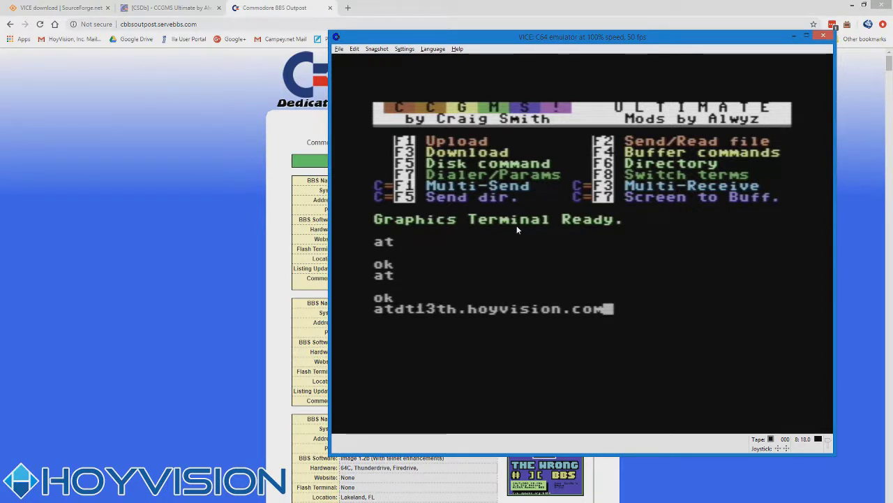
{"action": "type", "text": ":"}
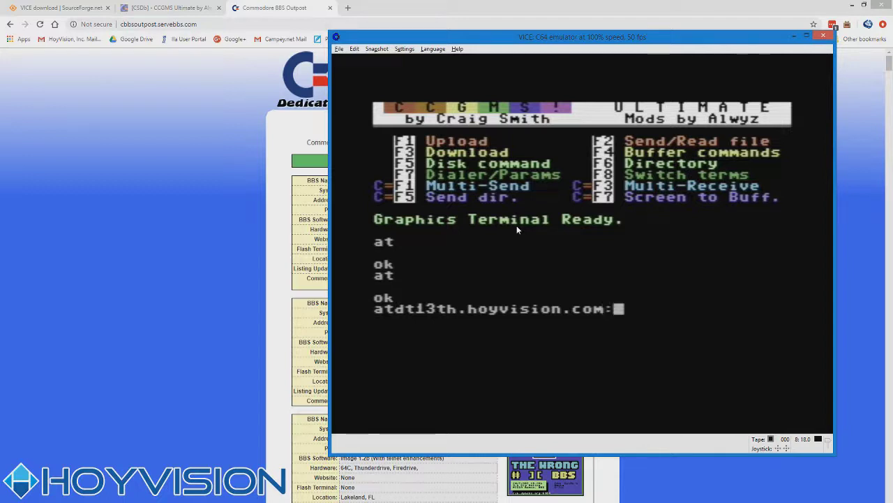
{"action": "type", "text": "6400"}
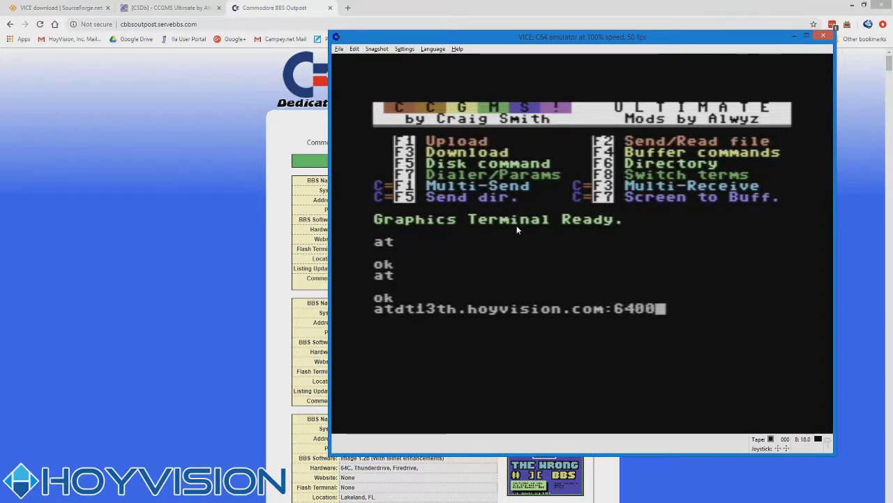
{"action": "key", "text": "Return"}
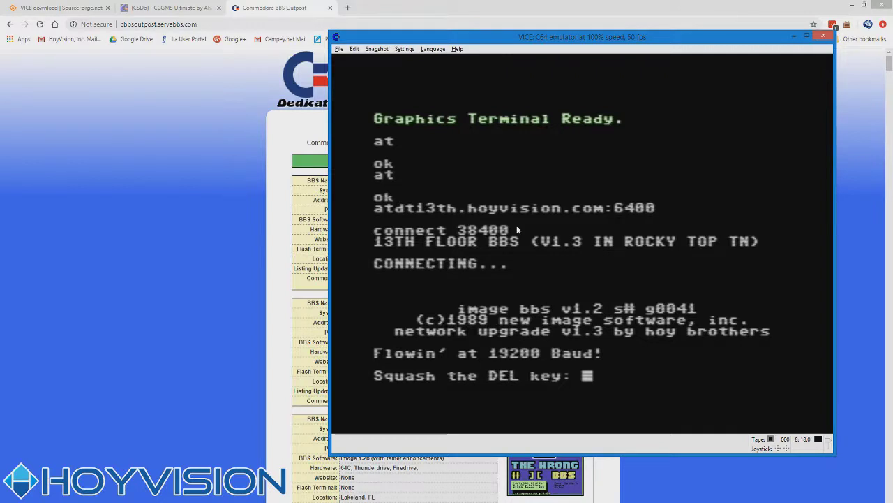
Answer the board's DEL key prompt and continue past the title and welcome screens to the login prompt.
{"action": "key", "text": "BackSpace"}
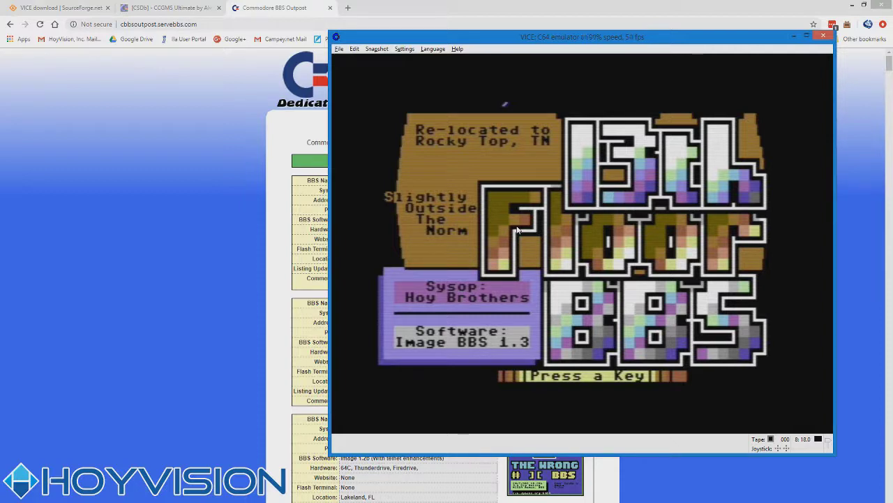
{"action": "key", "text": "Return"}
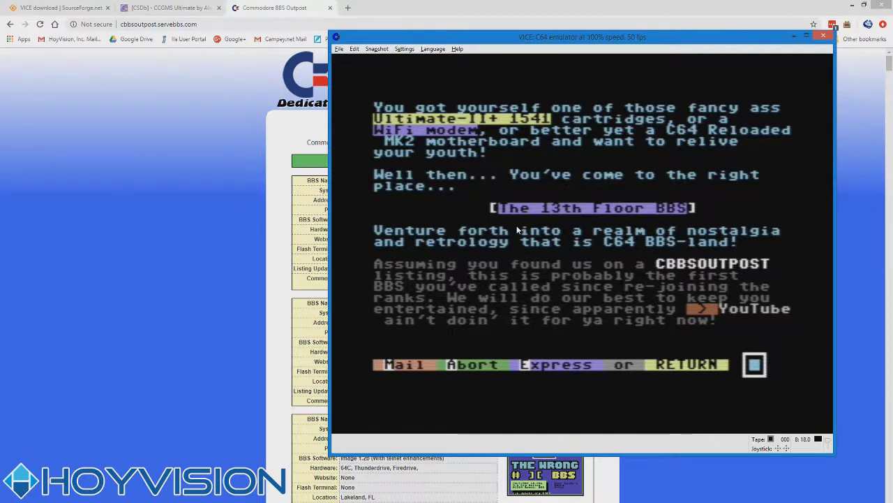
{"action": "key", "text": "Return"}
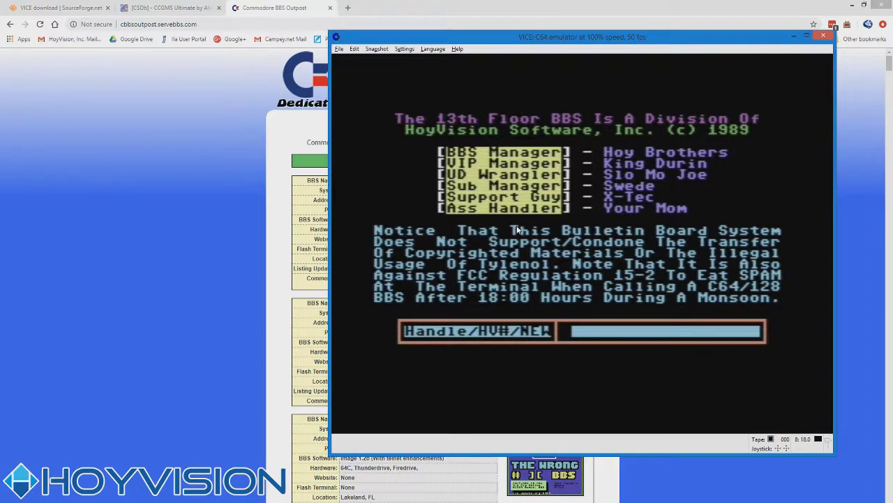
Log in to the 13th Floor BBS by entering the account handle and the account password.
{"action": "type", "text": "HOY BROTHERS"}
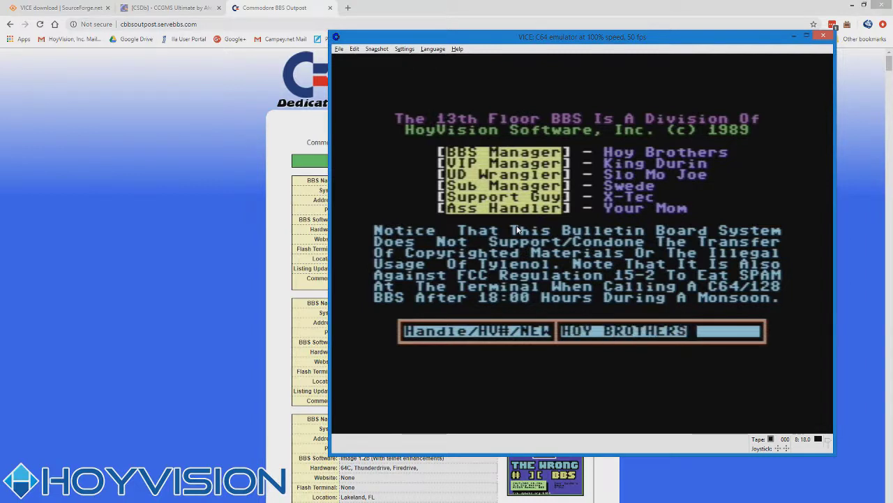
{"action": "key", "text": "Return"}
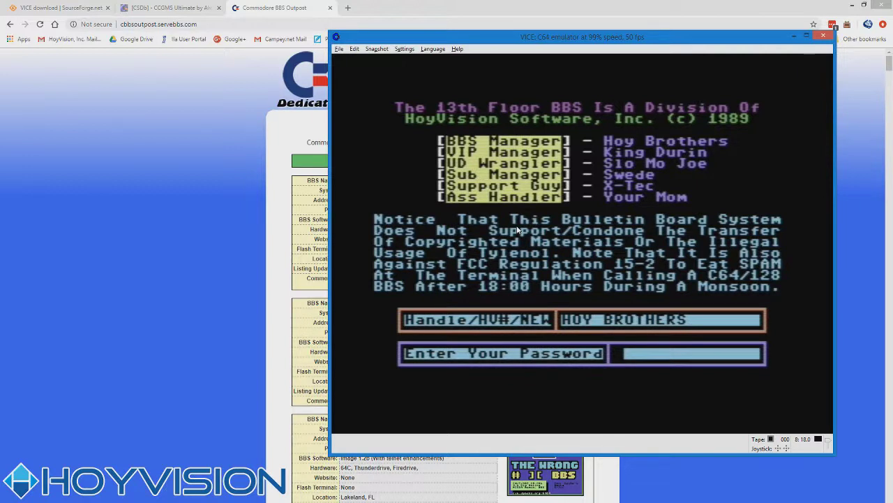
{"action": "type", "text": "*************"}
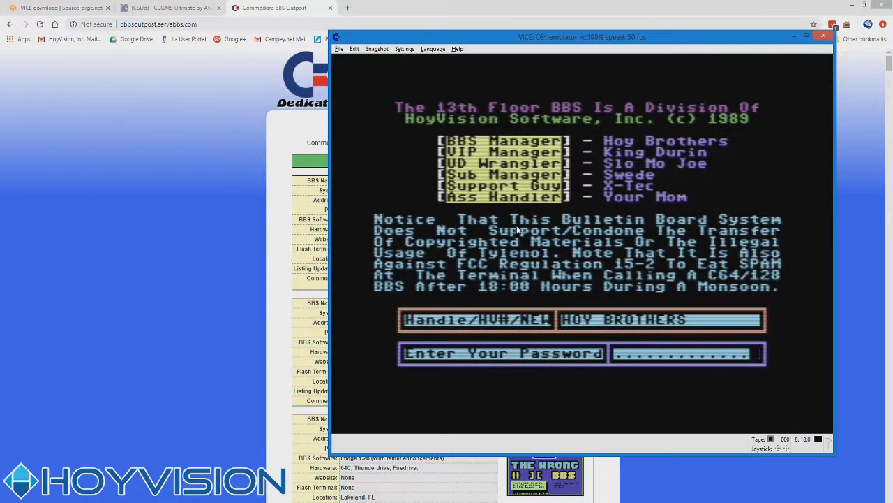
{"action": "key", "text": "Return"}
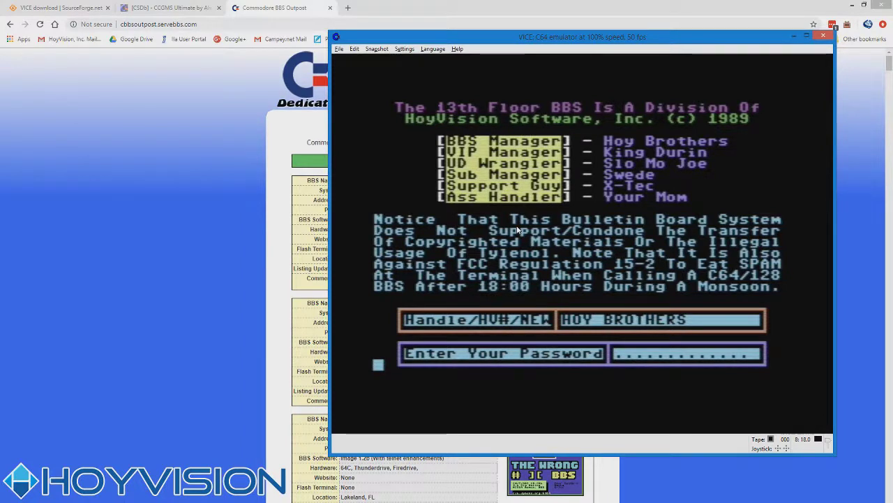